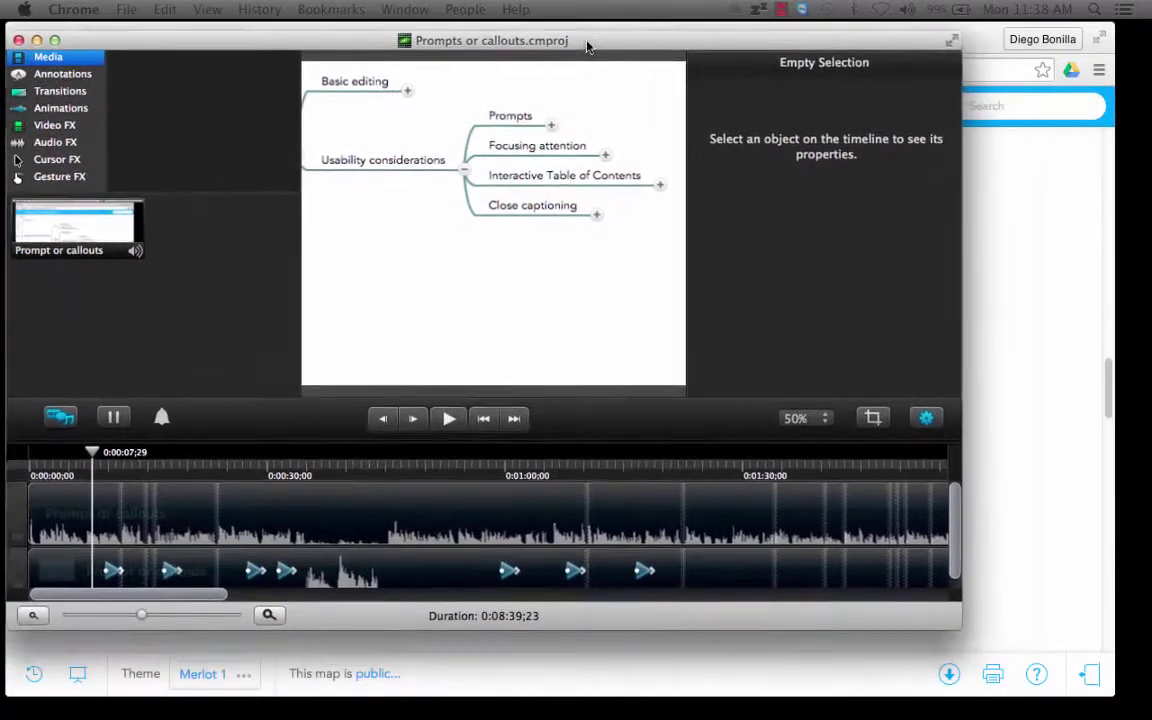
Enlarge the Camtasia project window and set the playhead to 0:00:08;18
left_click_drag(588, 47, 588, 40)
left_click_drag(960, 627, 1070, 676)
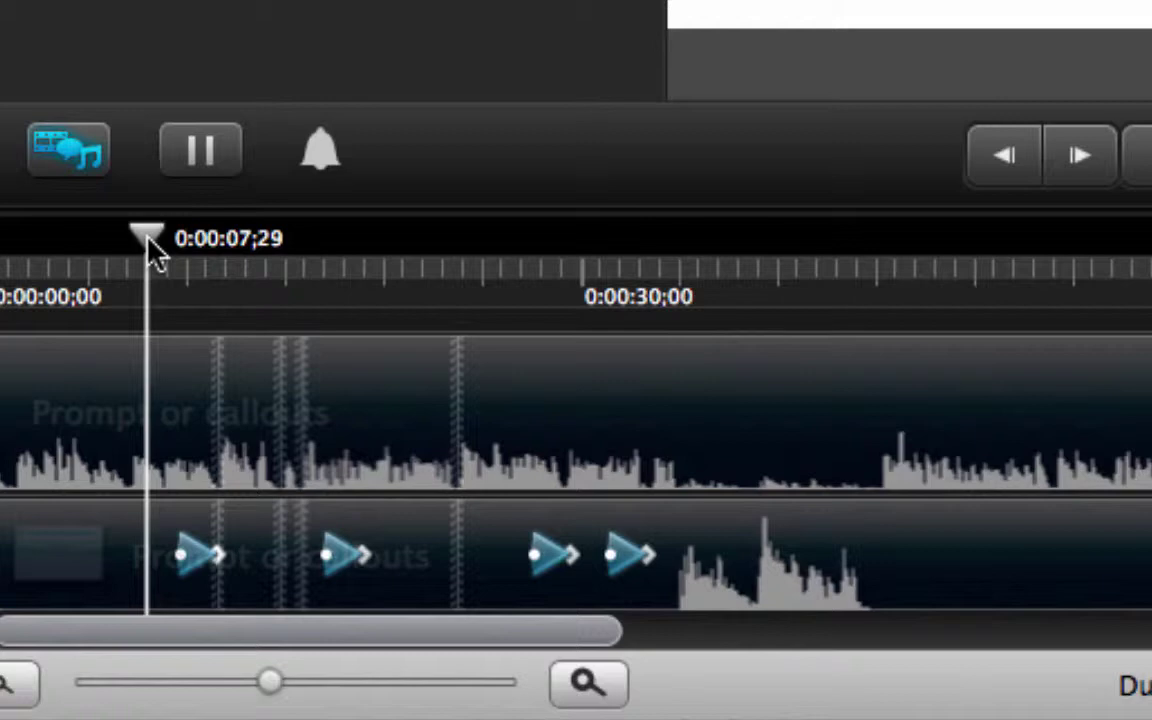
left_click_drag(148, 240, 157, 240)
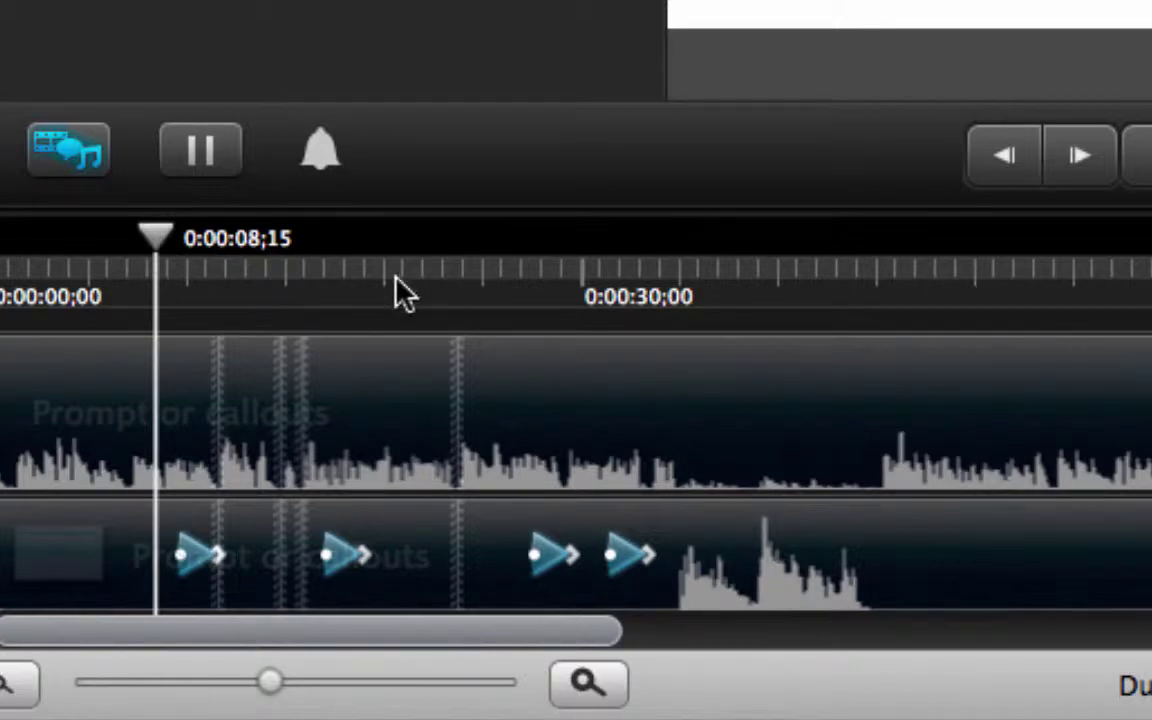
mouse_move(170, 246)
left_mouse_down()
mouse_move(156, 242)
mouse_move(167, 248)
left_mouse_up()
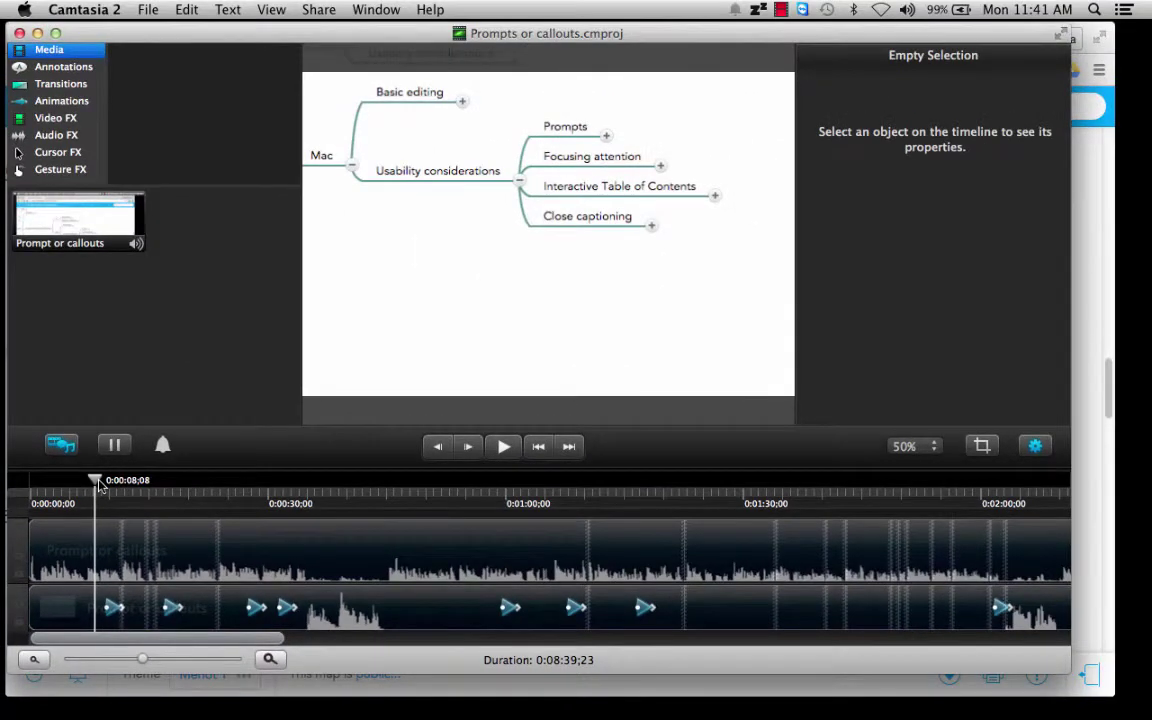
left_click_drag(100, 486, 104, 486)
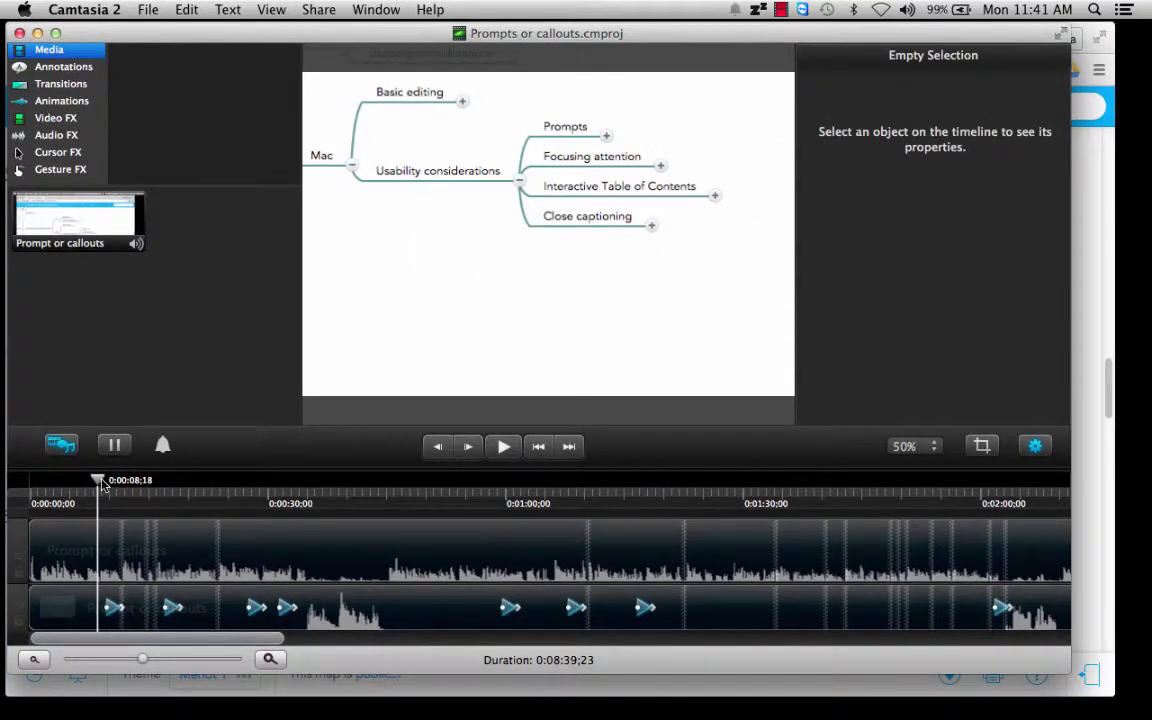
Play the recording, pause it, and bring the playhead back to 0:00:15;02
left_click(505, 447)
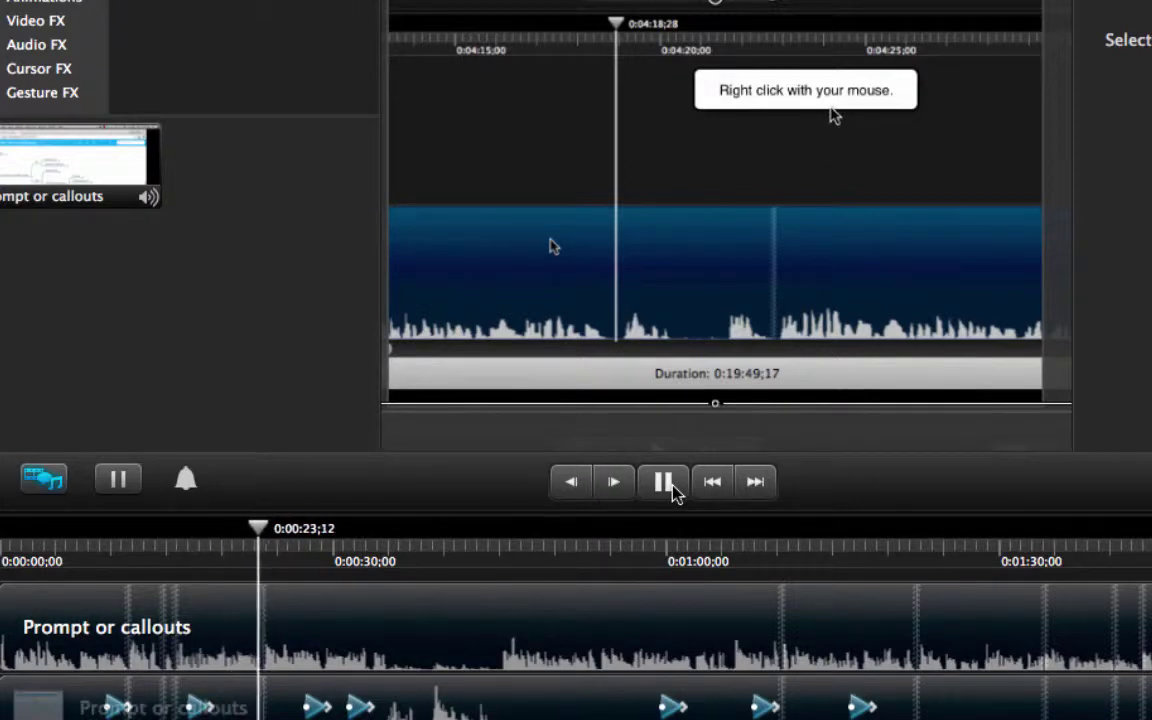
left_click(672, 490)
left_click_drag(213, 568, 146, 560)
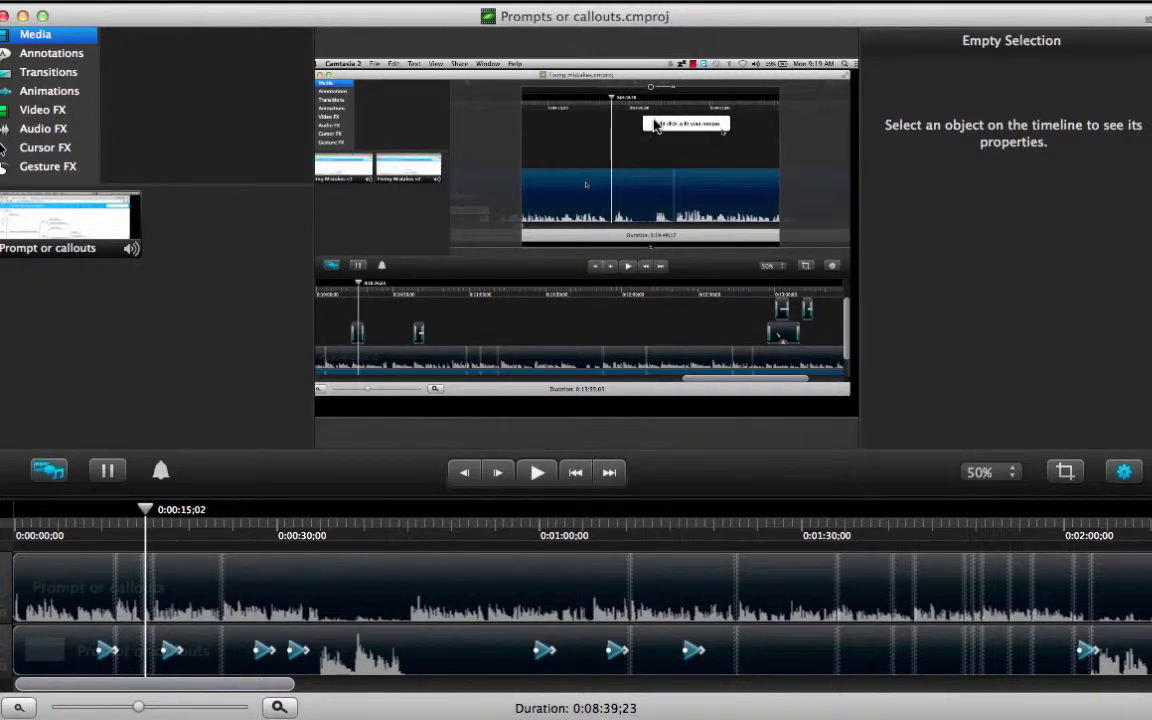
left_click(982, 472)
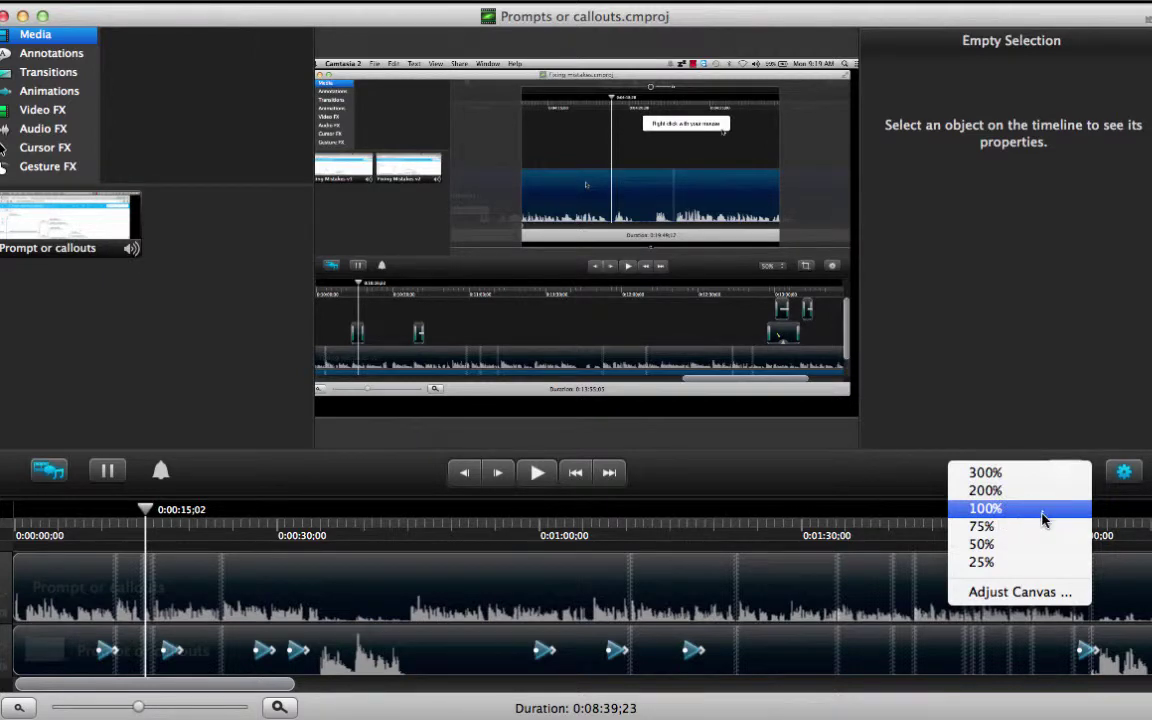
left_click(1045, 519)
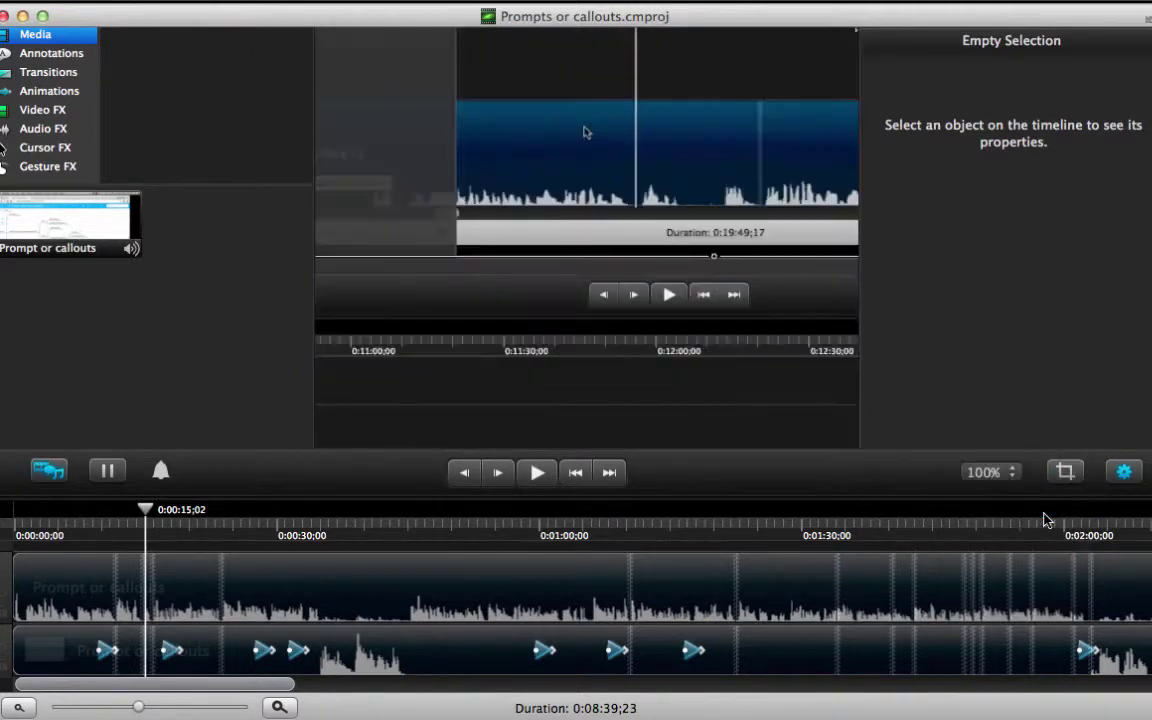
left_click(1123, 472)
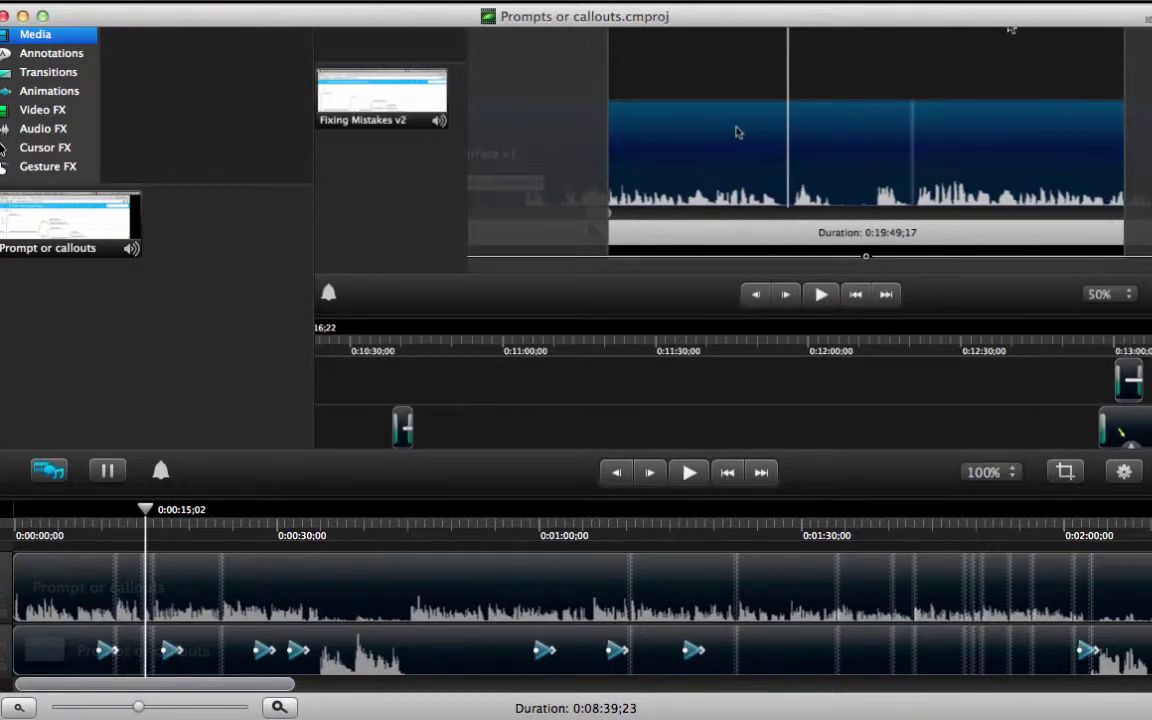
left_click(1123, 472)
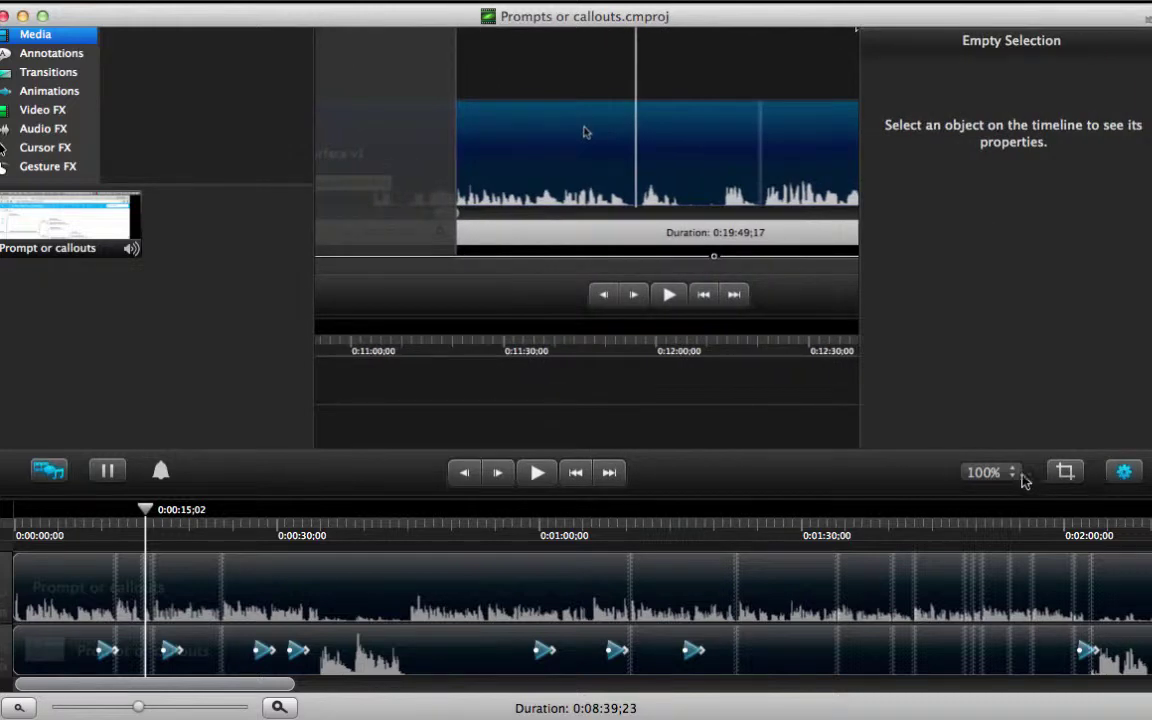
left_click(1016, 476)
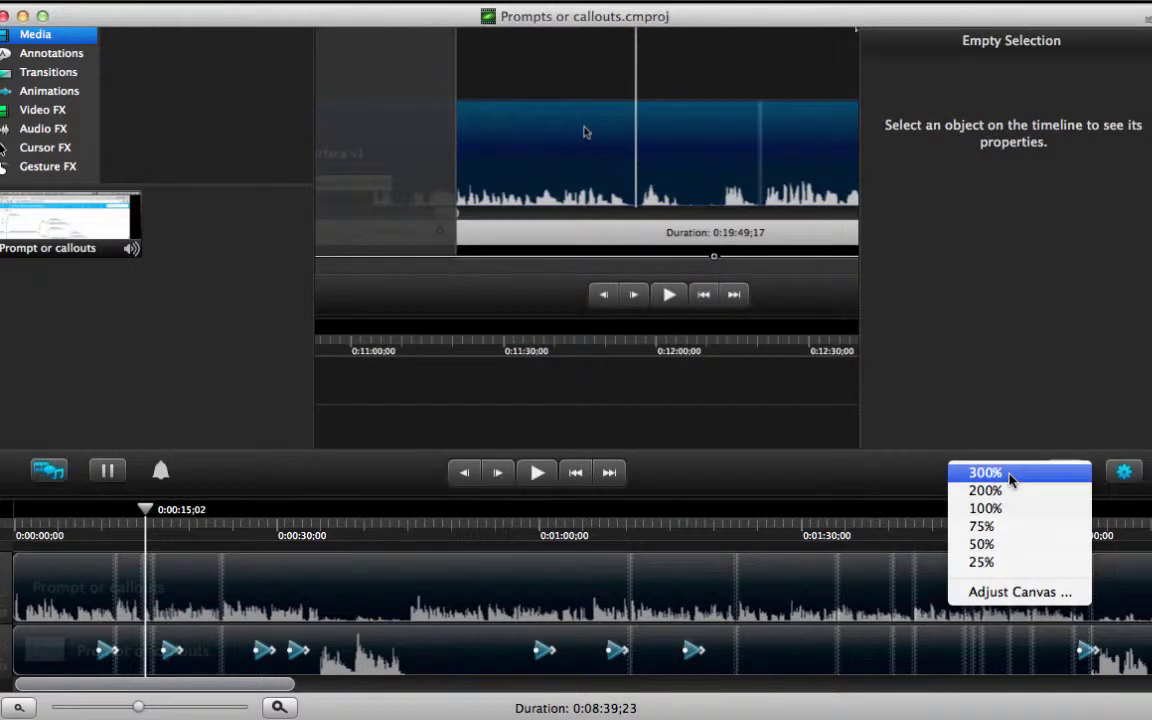
left_click(1007, 545)
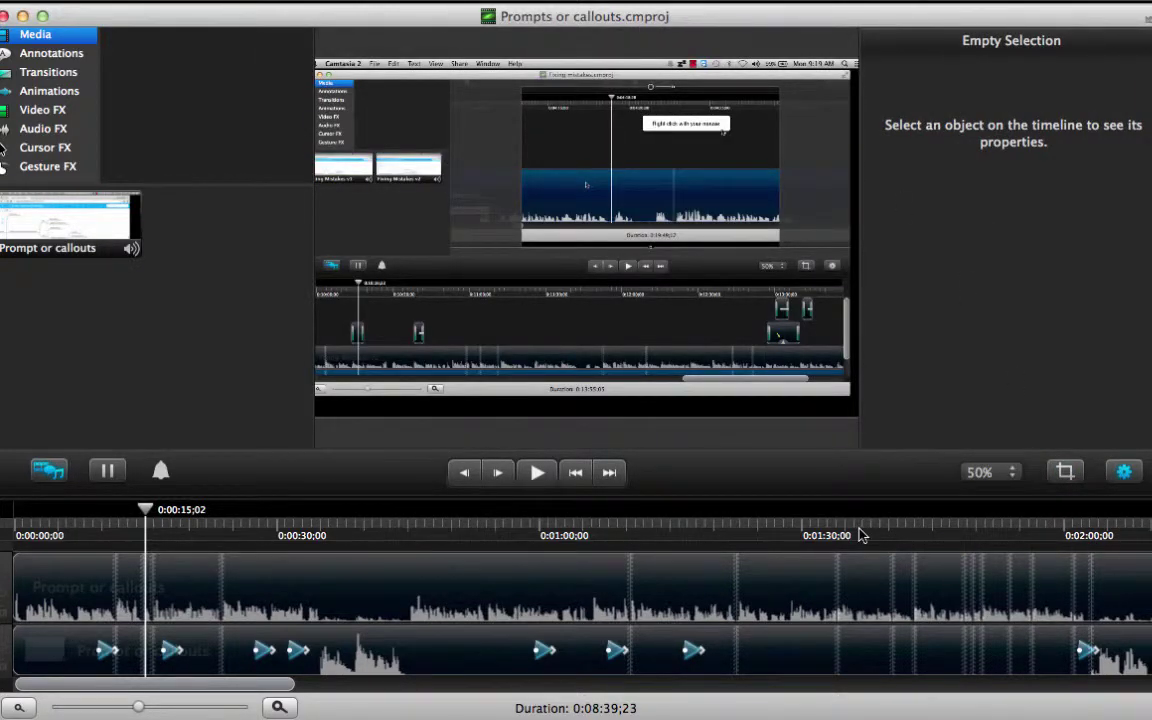
Scrub the playhead forward to 0:01:59;05, just before the next callout marker
left_click(152, 515)
left_click_drag(152, 515, 193, 512)
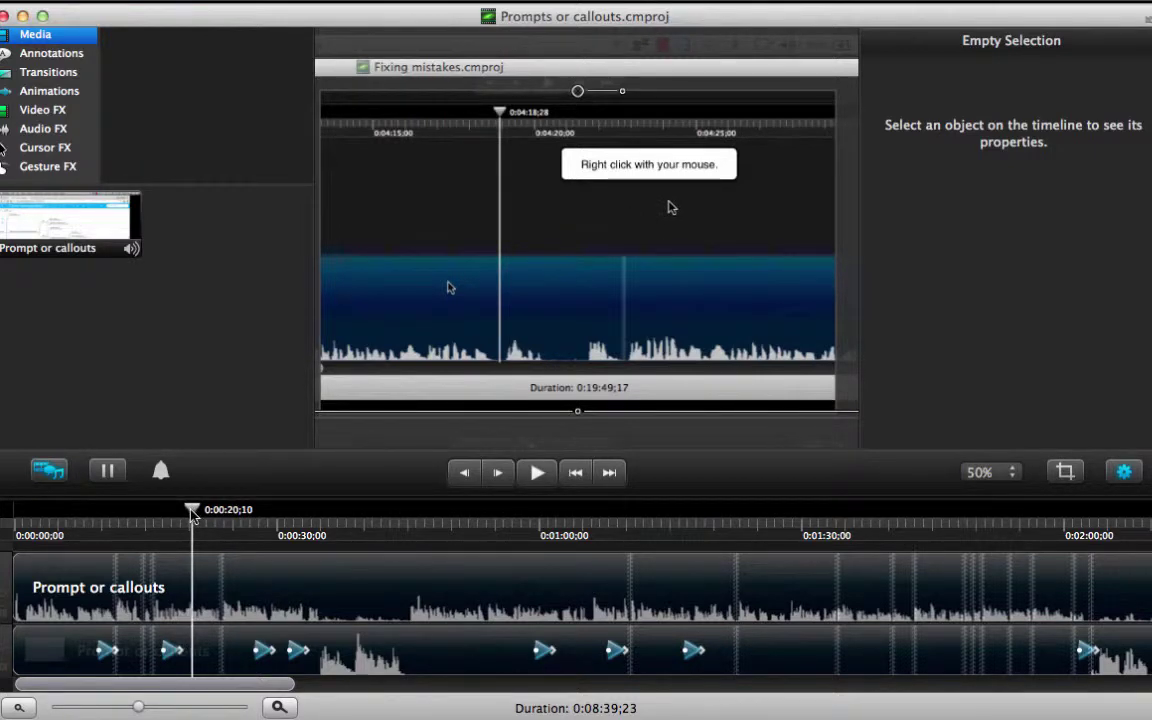
left_click_drag(193, 512, 268, 512)
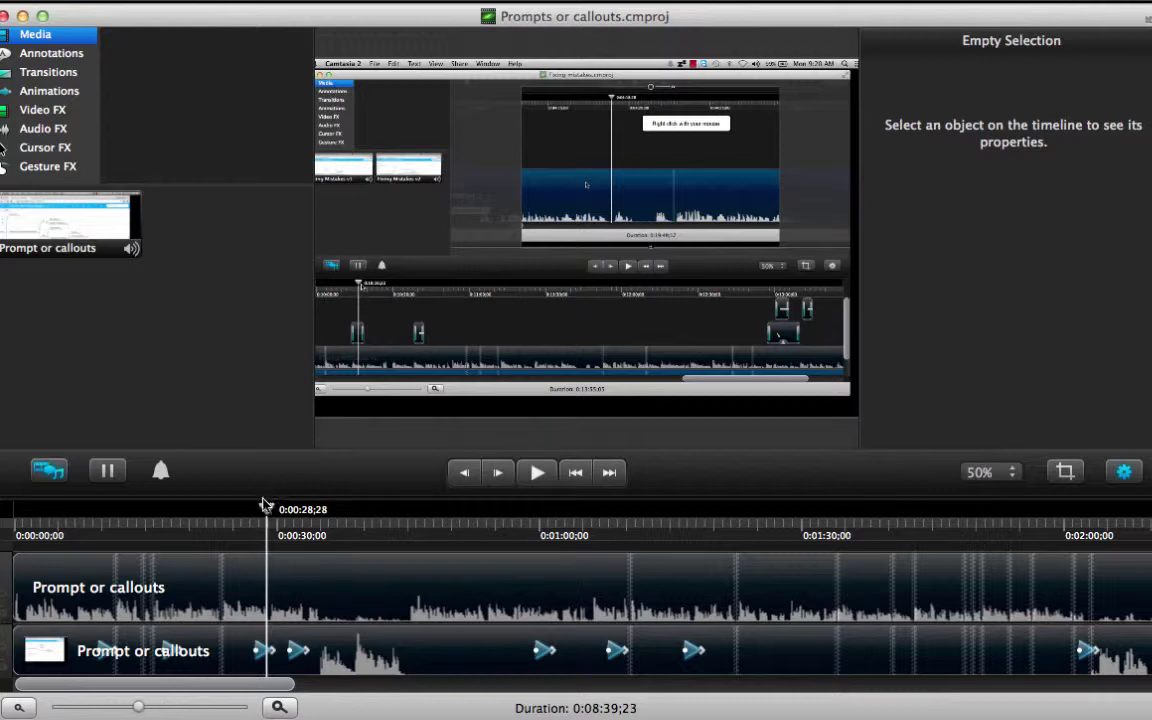
left_click_drag(268, 511, 312, 512)
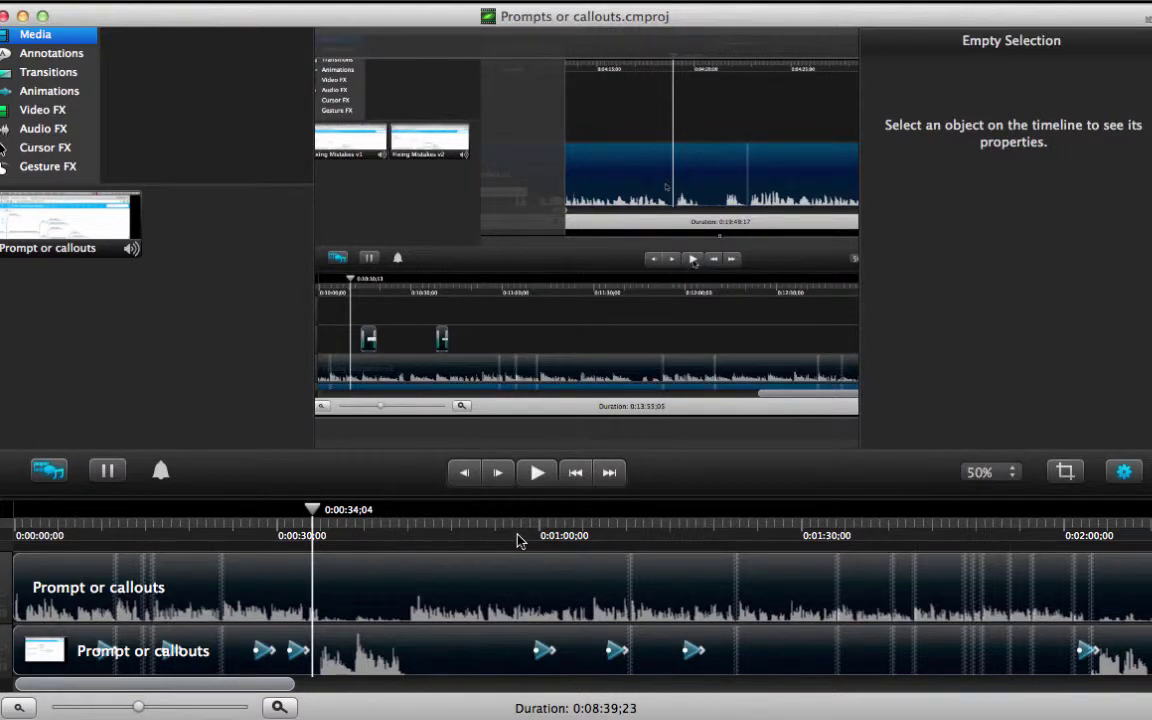
scroll(518, 541, "right", 10)
left_click(590, 512)
left_click_drag(591, 513, 595, 514)
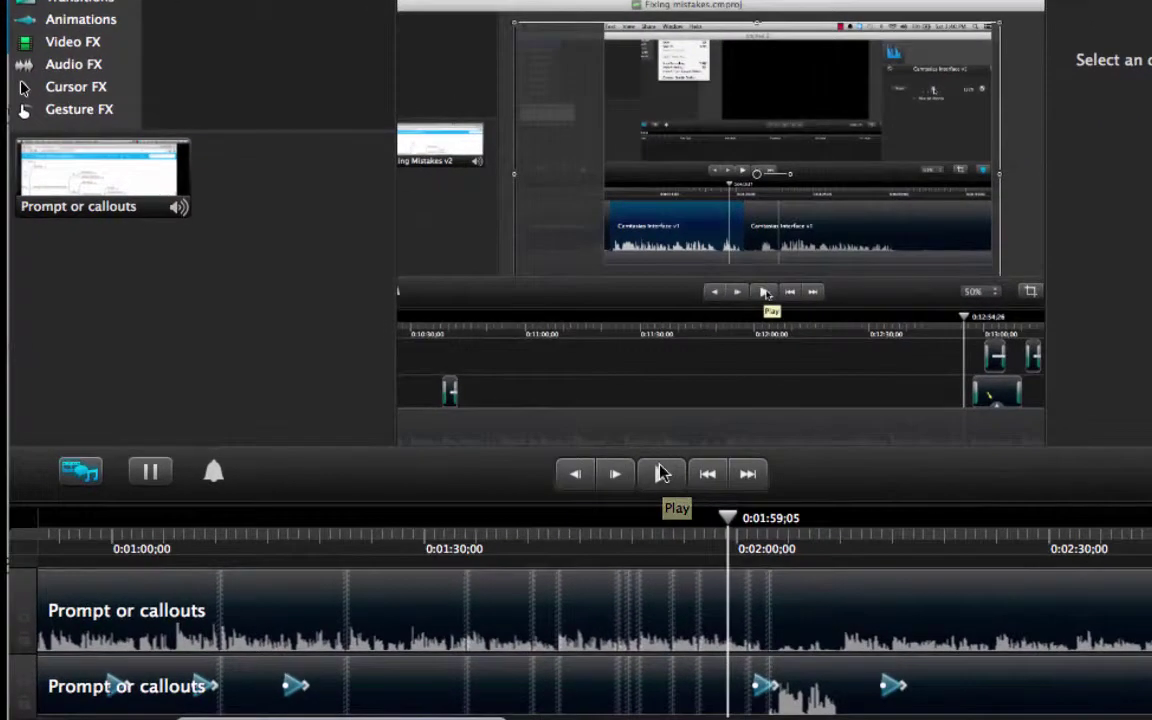
Play from 0:01:59, pause at 0:02:15;15, and replay the volume callout from about 0:02:18
left_click(660, 473)
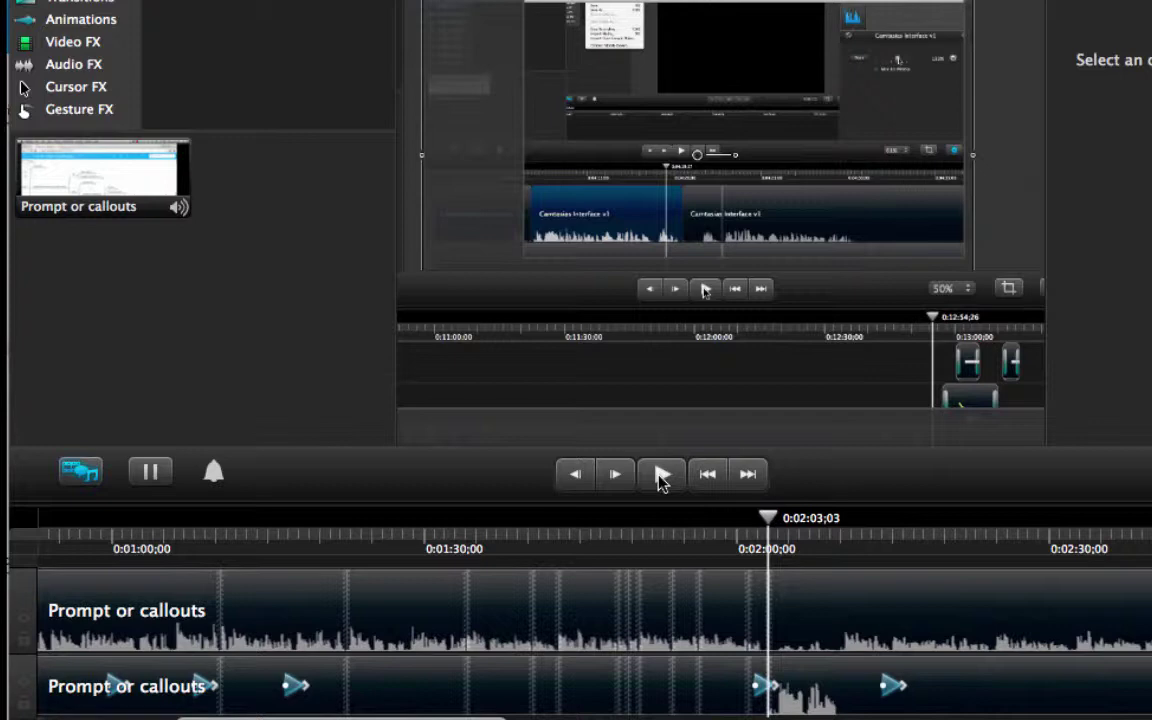
left_click(660, 475)
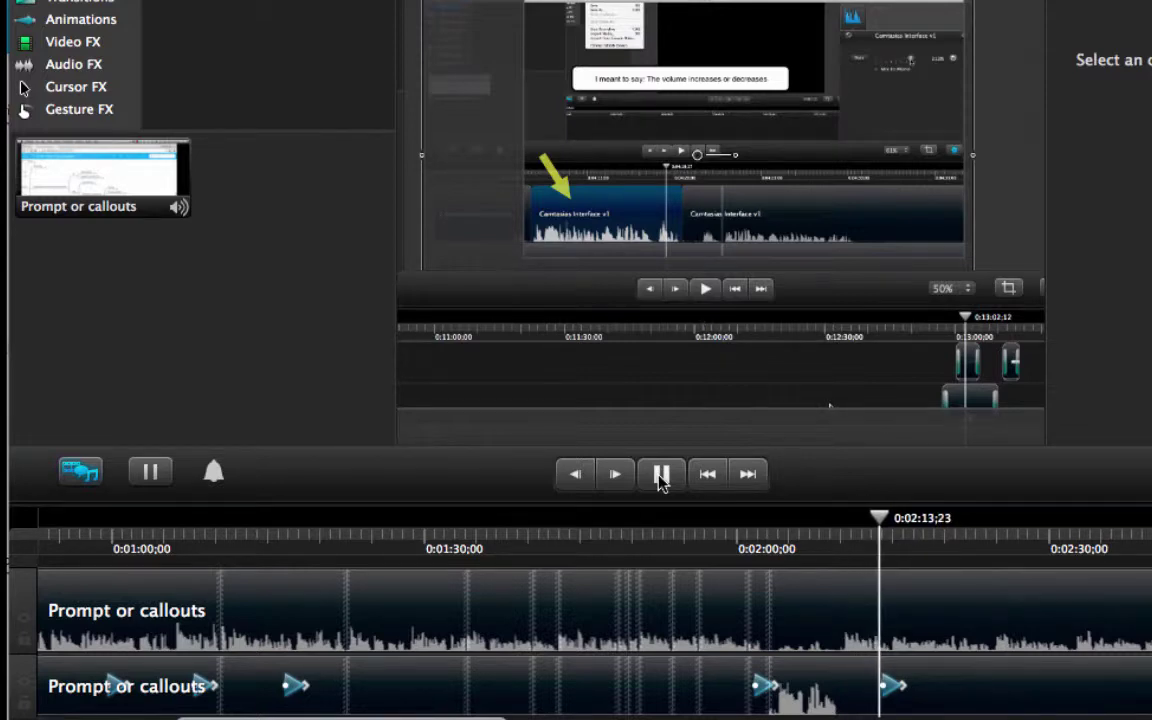
left_click(661, 476)
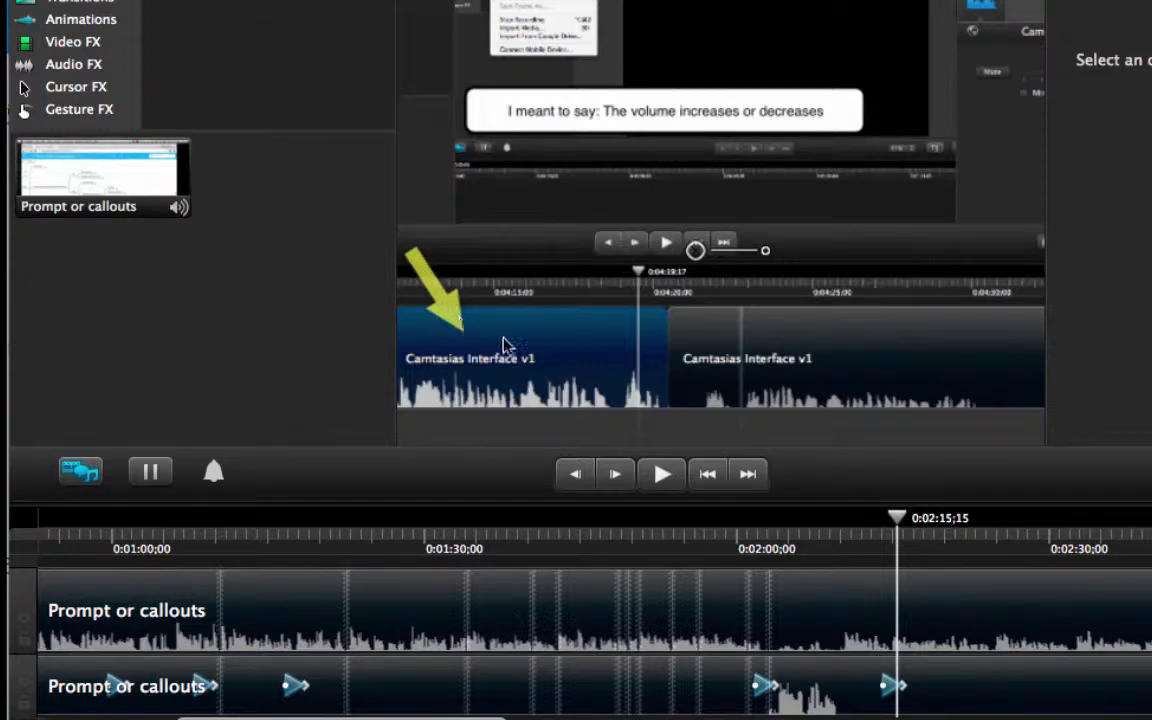
left_click_drag(903, 527, 928, 533)
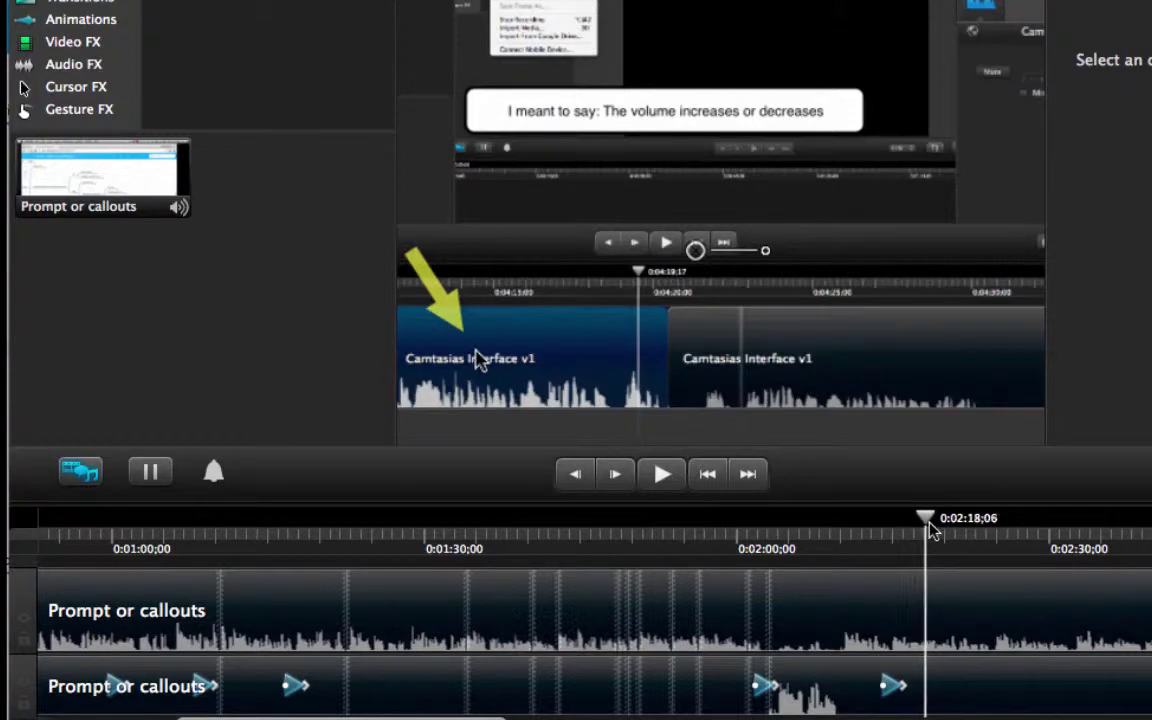
left_click(665, 481)
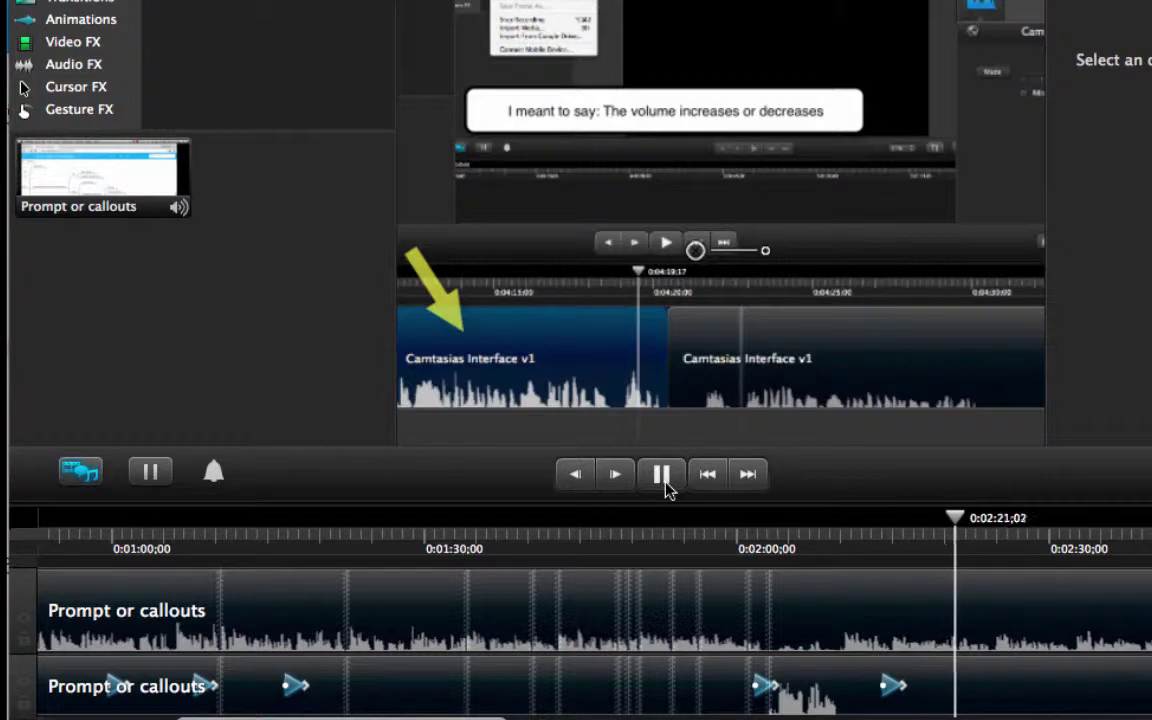
Stop playback on the volume callout and scroll the timeline so the playhead sits at 0:03:37;08
key("space")
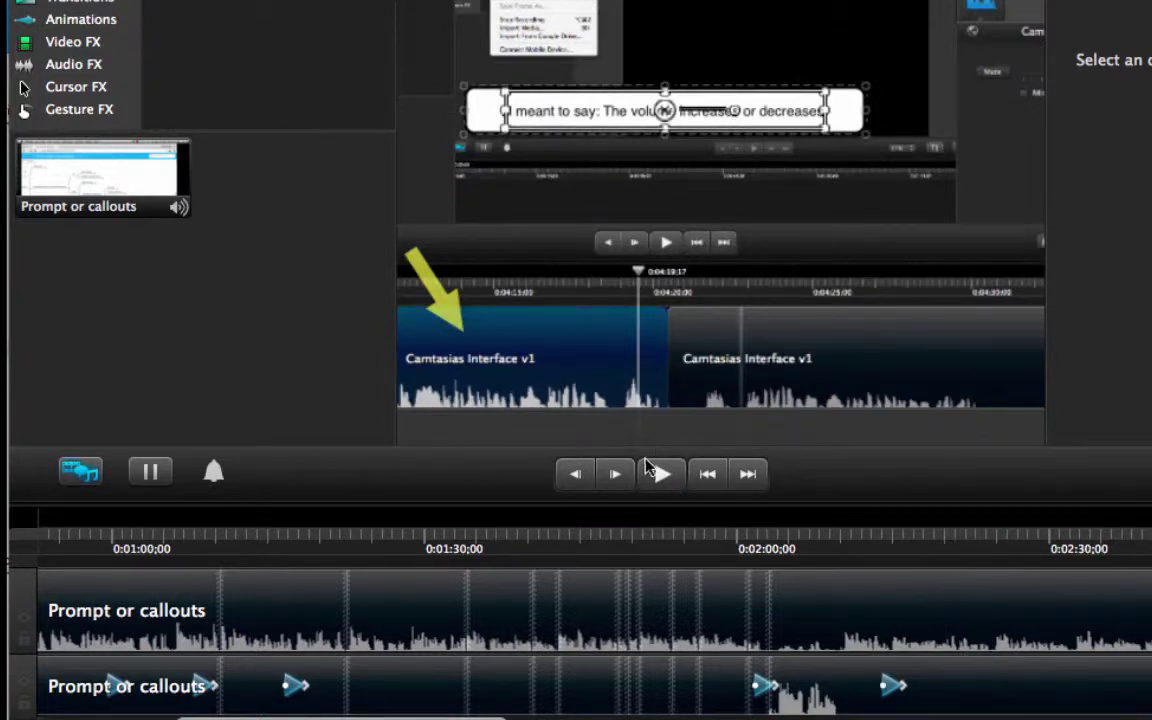
left_click(661, 476)
left_click(661, 476)
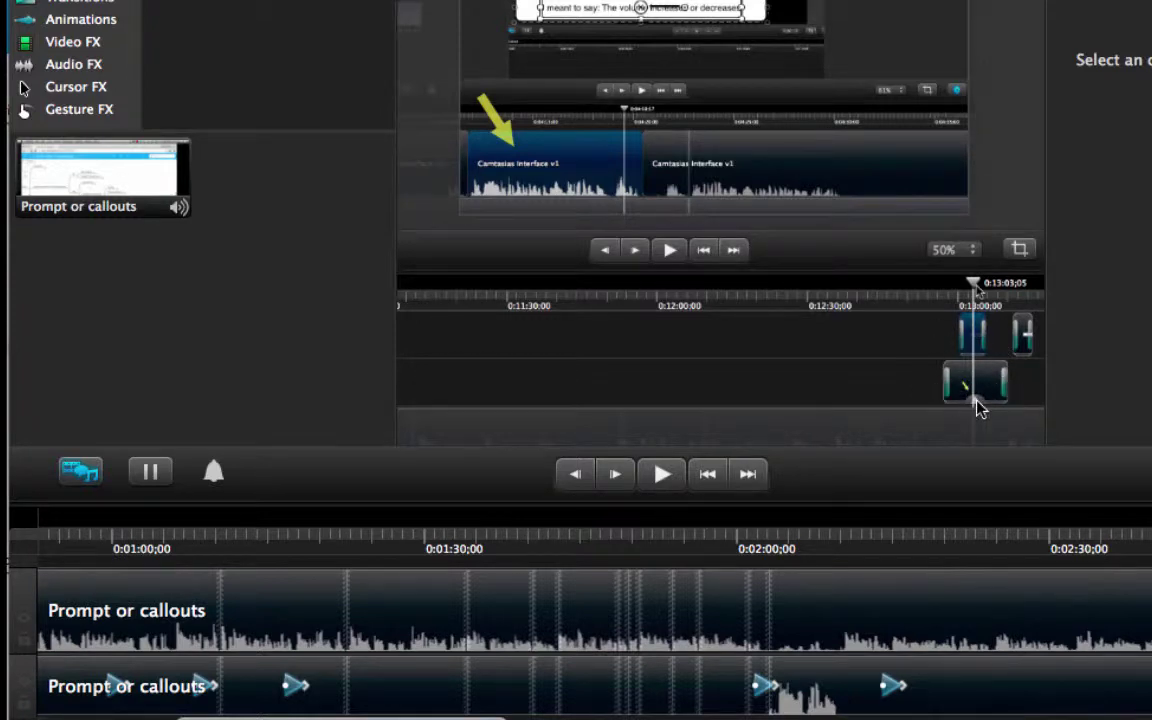
scroll(590, 630, "right", 10)
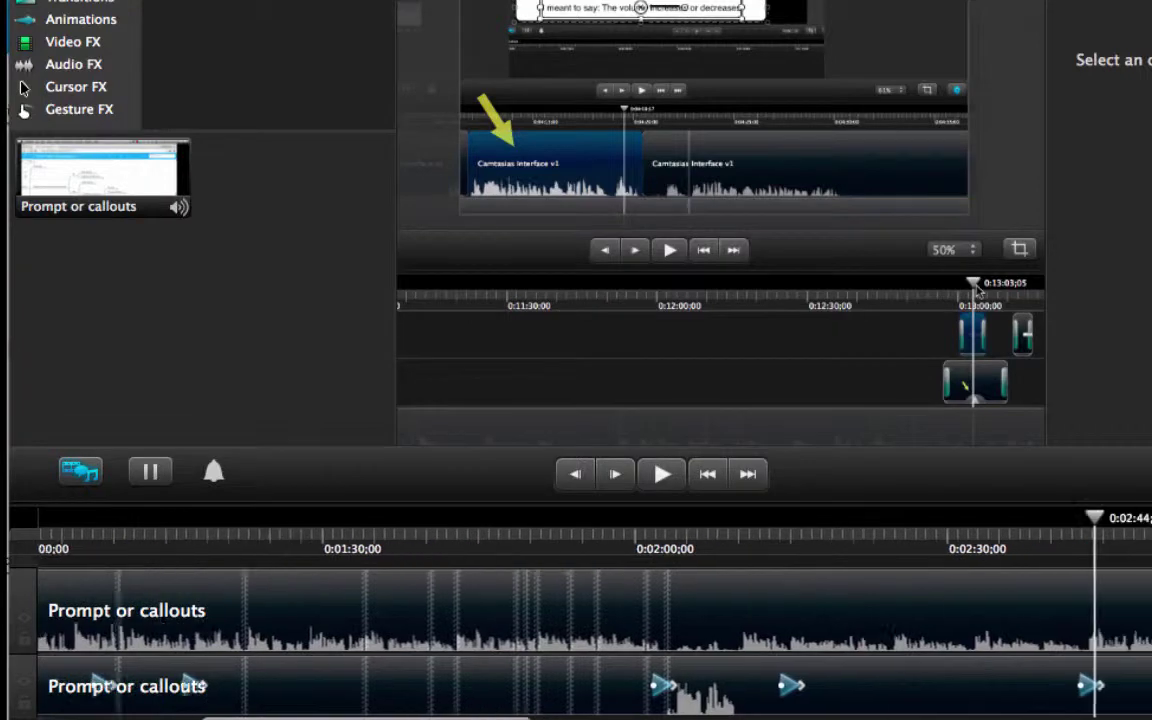
scroll(590, 630, "right", 6)
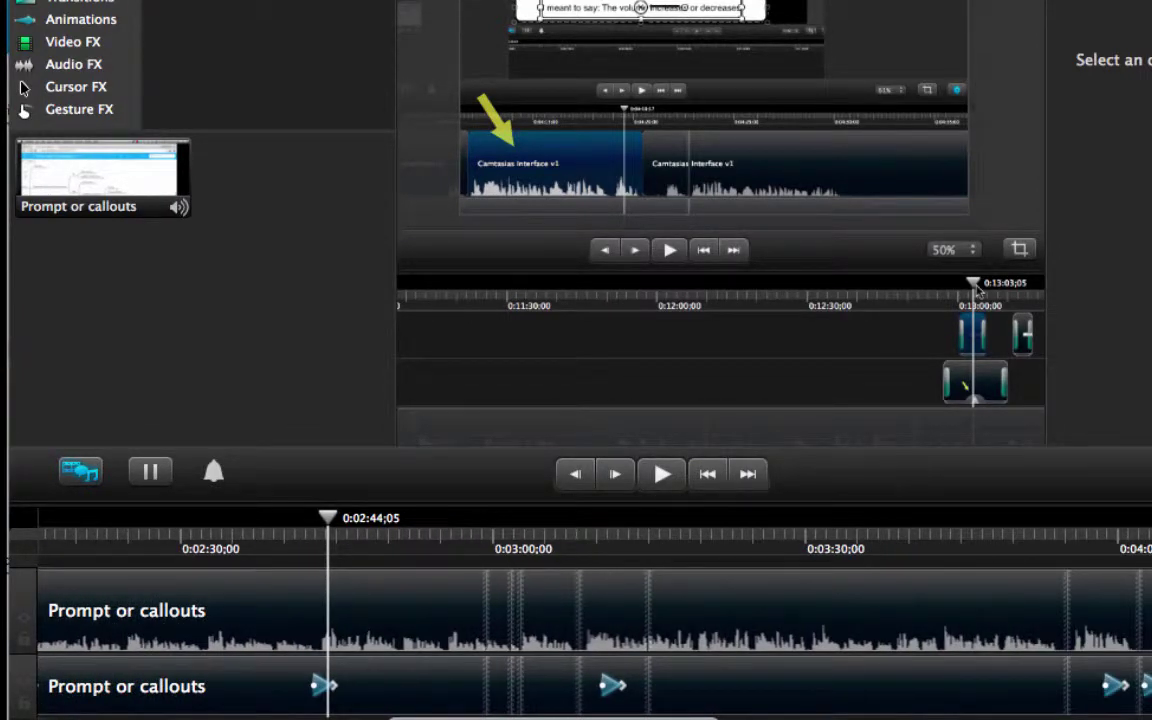
scroll(590, 630, "left", 15)
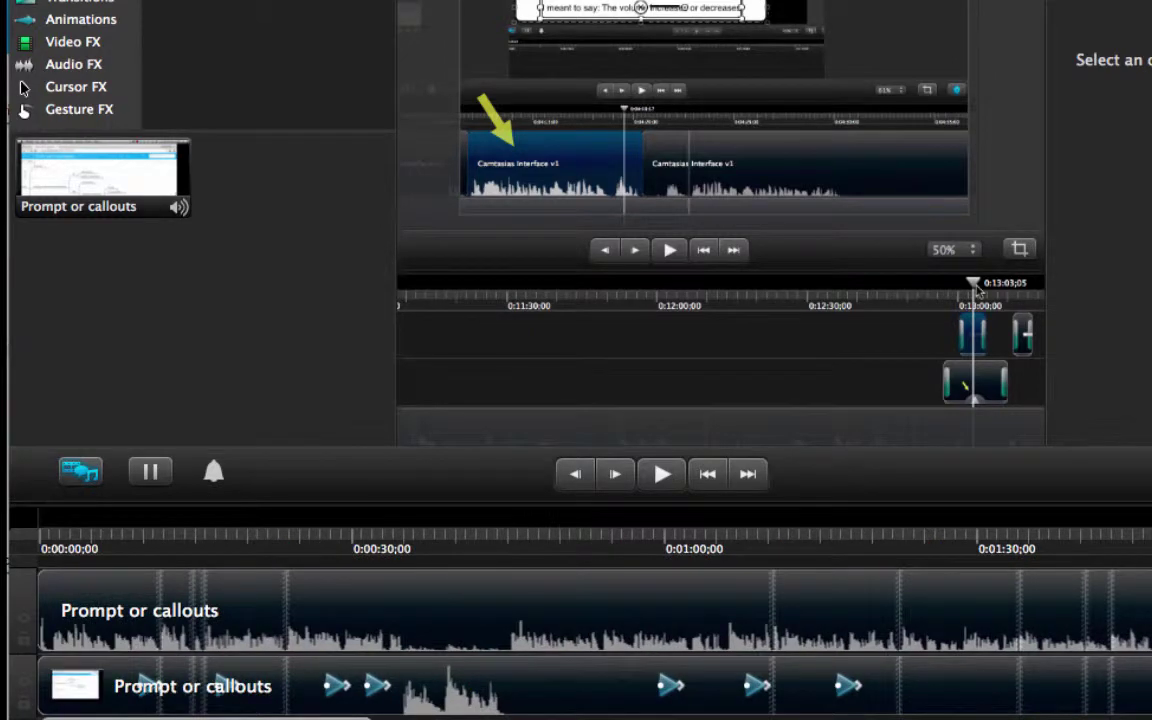
scroll(590, 630, "down", 5)
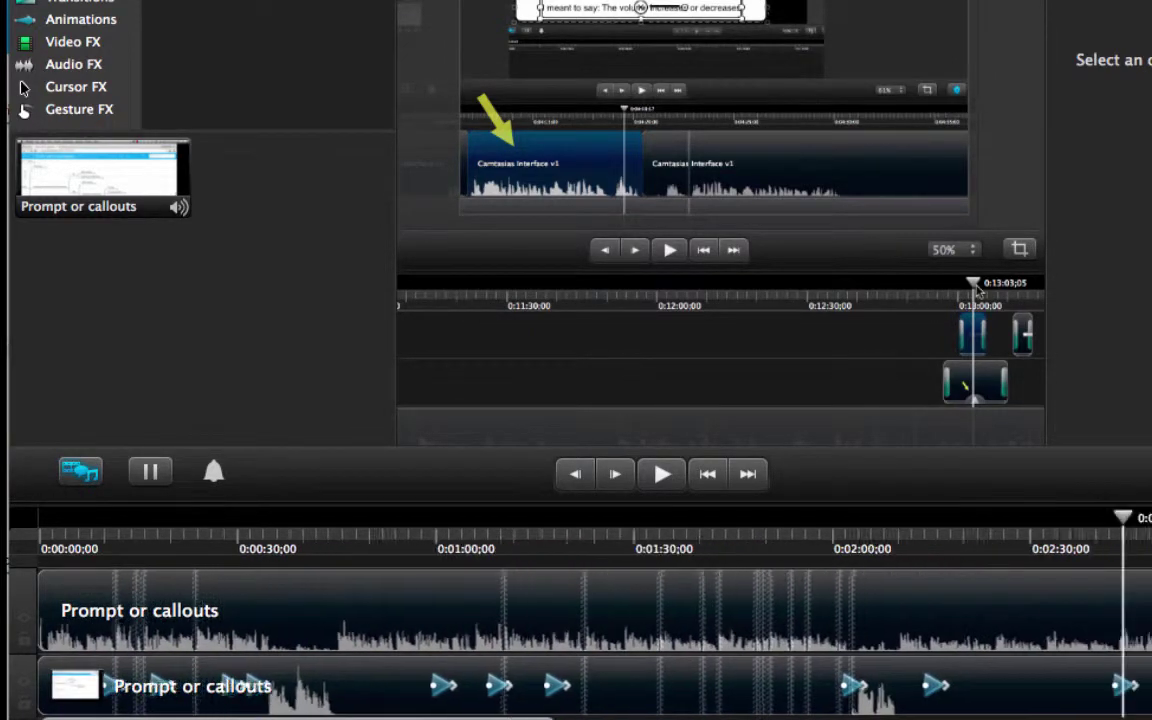
scroll(590, 630, "down", 5)
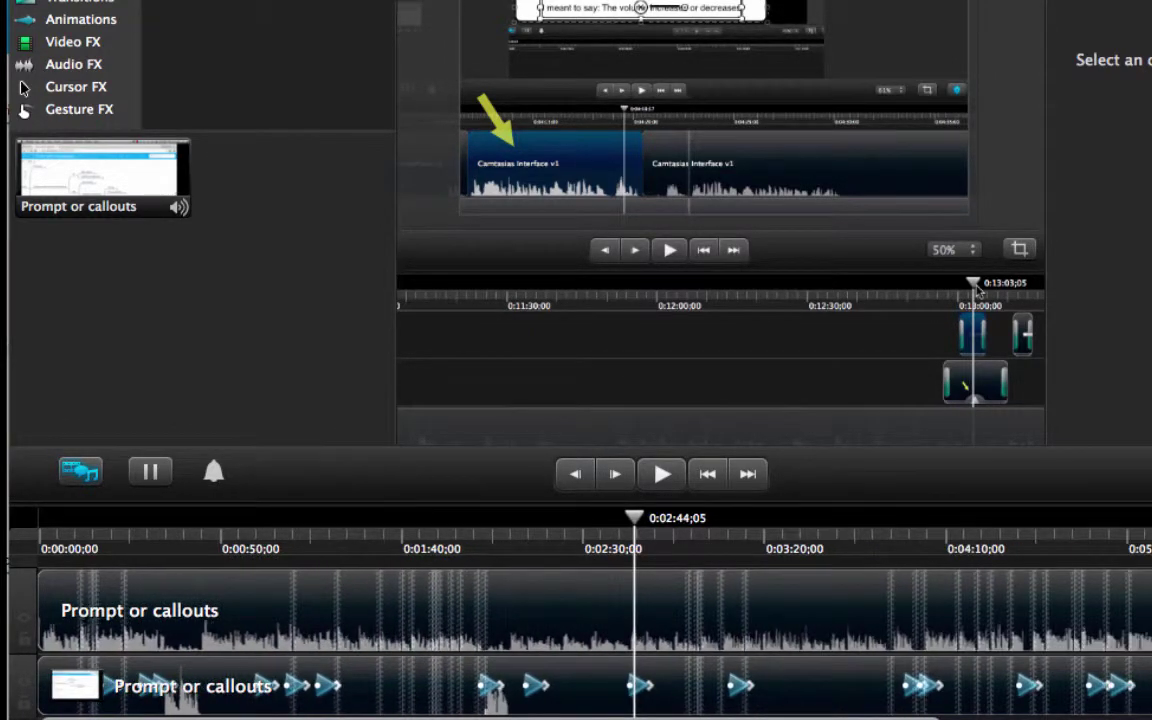
scroll(590, 630, "down", 5)
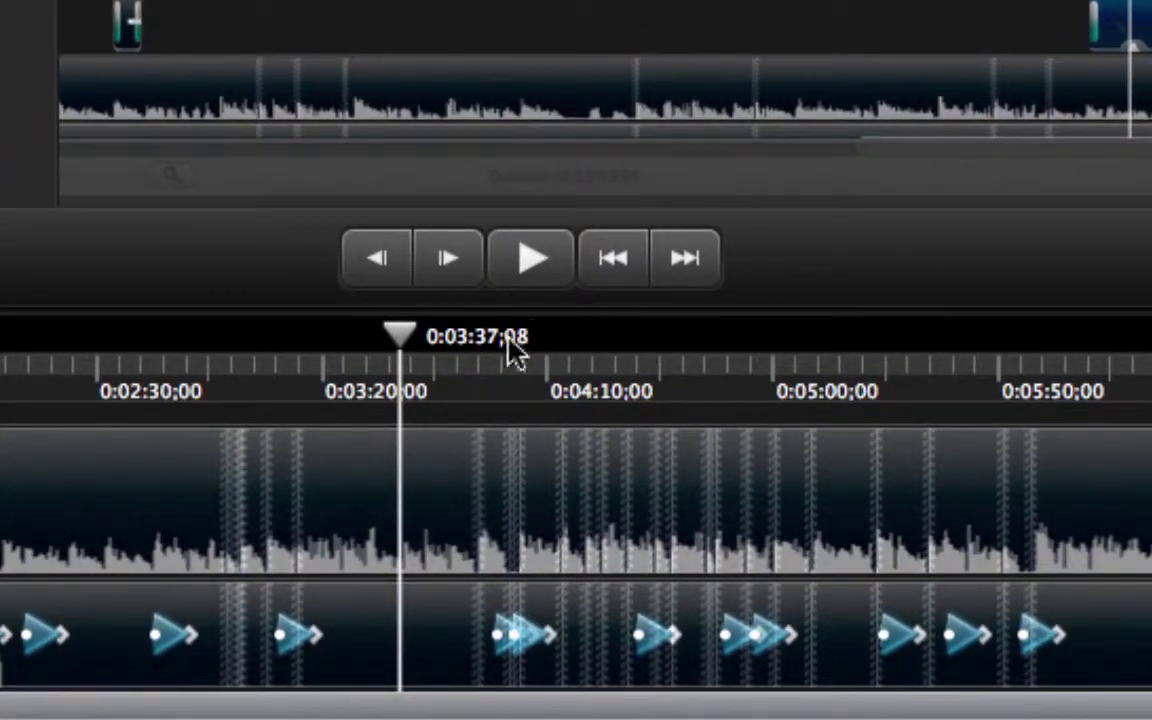
Zoom the timeline in and set the playhead to 0:03:38;24 as the animation end point
mouse_move(404, 345)
left_mouse_down()
mouse_move(387, 347)
mouse_move(413, 356)
mouse_move(393, 363)
mouse_move(388, 395)
mouse_move(418, 362)
left_mouse_up()
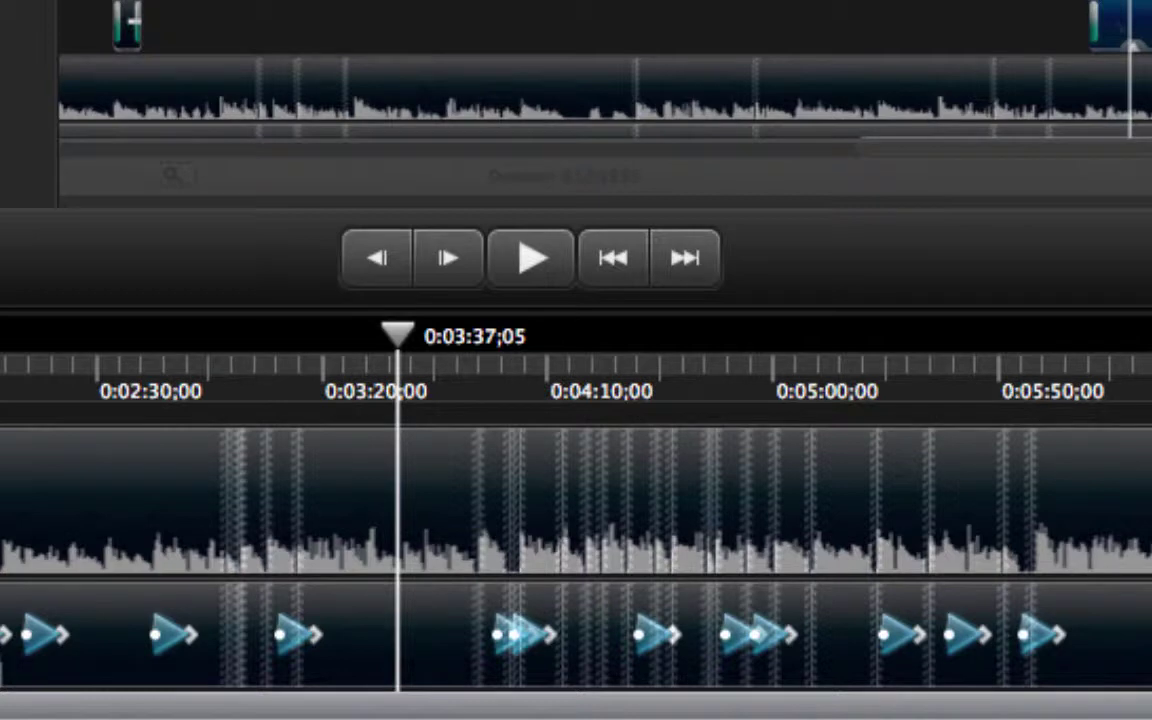
scroll(398, 480, "up", 5)
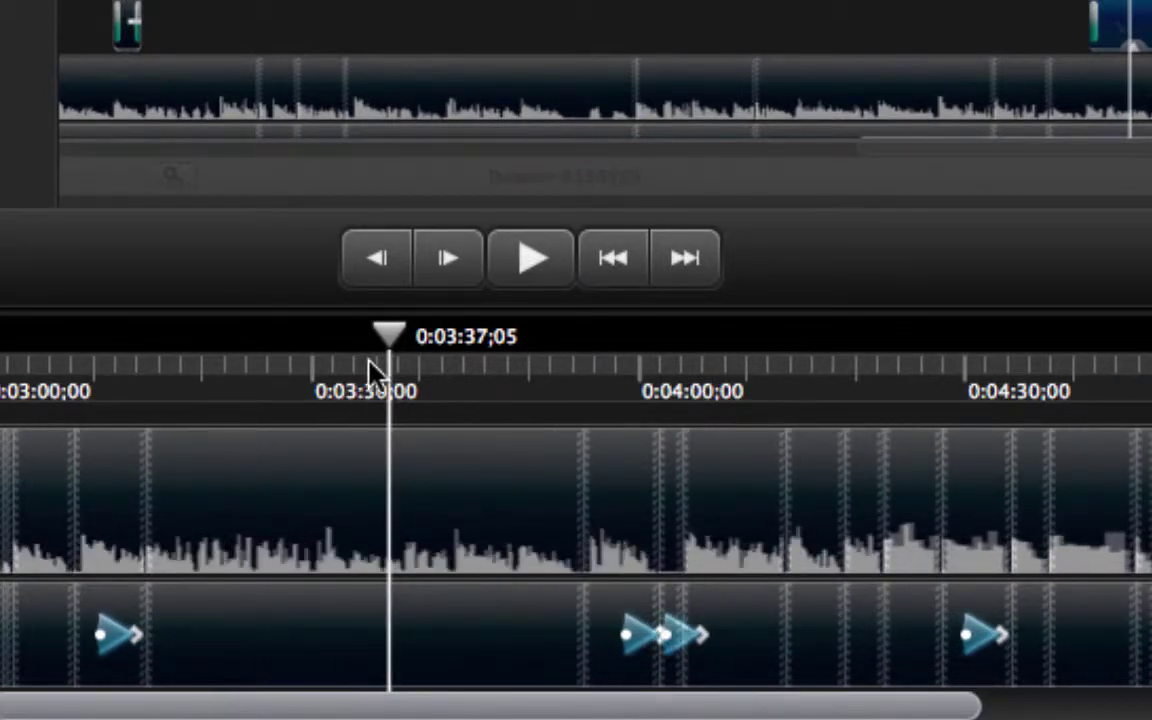
mouse_move(393, 337)
left_mouse_down()
mouse_move(405, 337)
mouse_move(401, 348)
left_mouse_up()
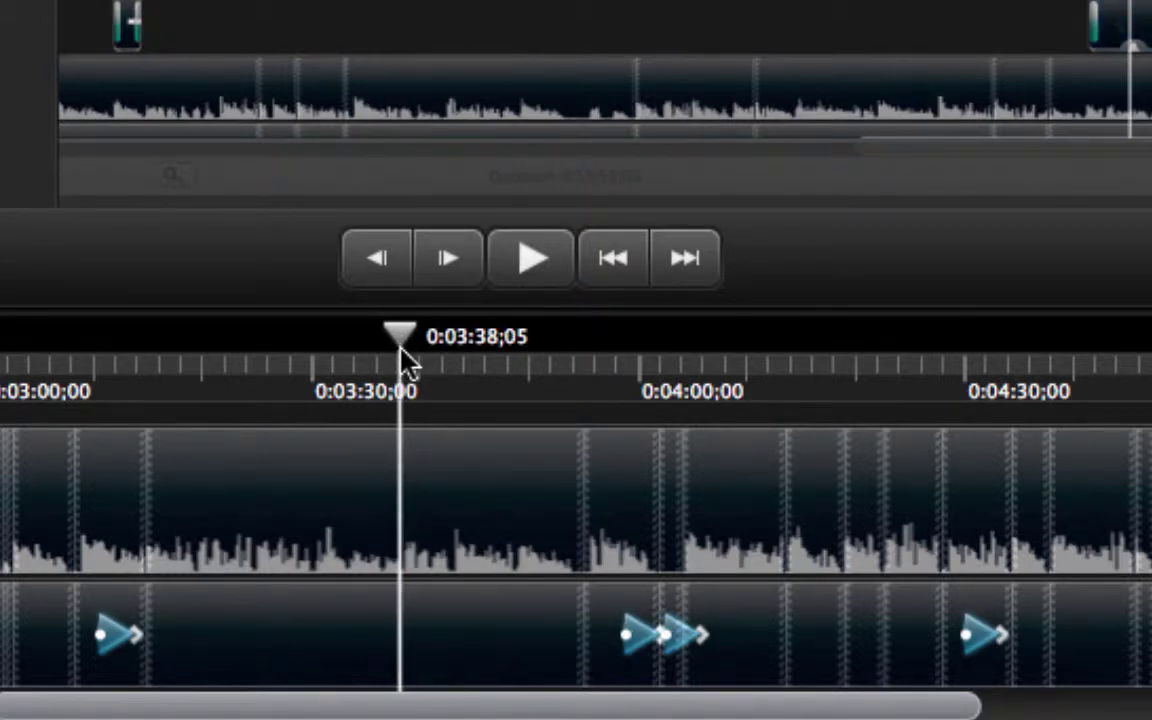
mouse_move(400, 351)
left_mouse_down()
mouse_move(373, 348)
mouse_move(394, 351)
left_mouse_up()
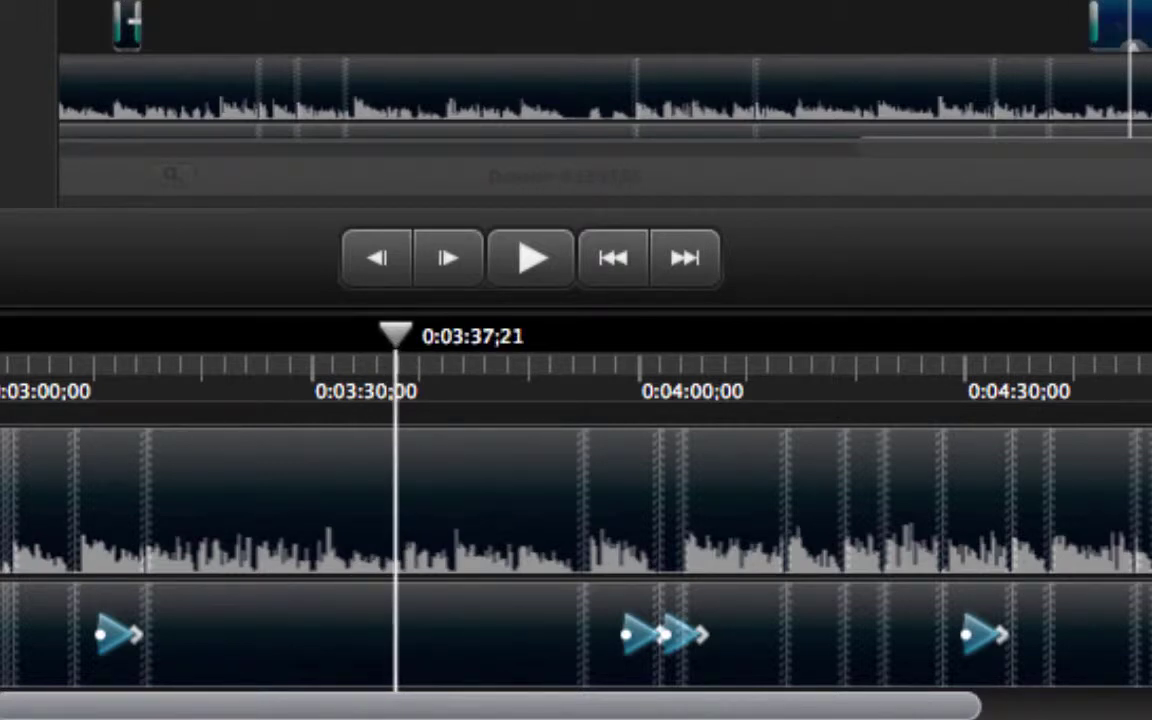
key("super+equal")
key("super+equal")
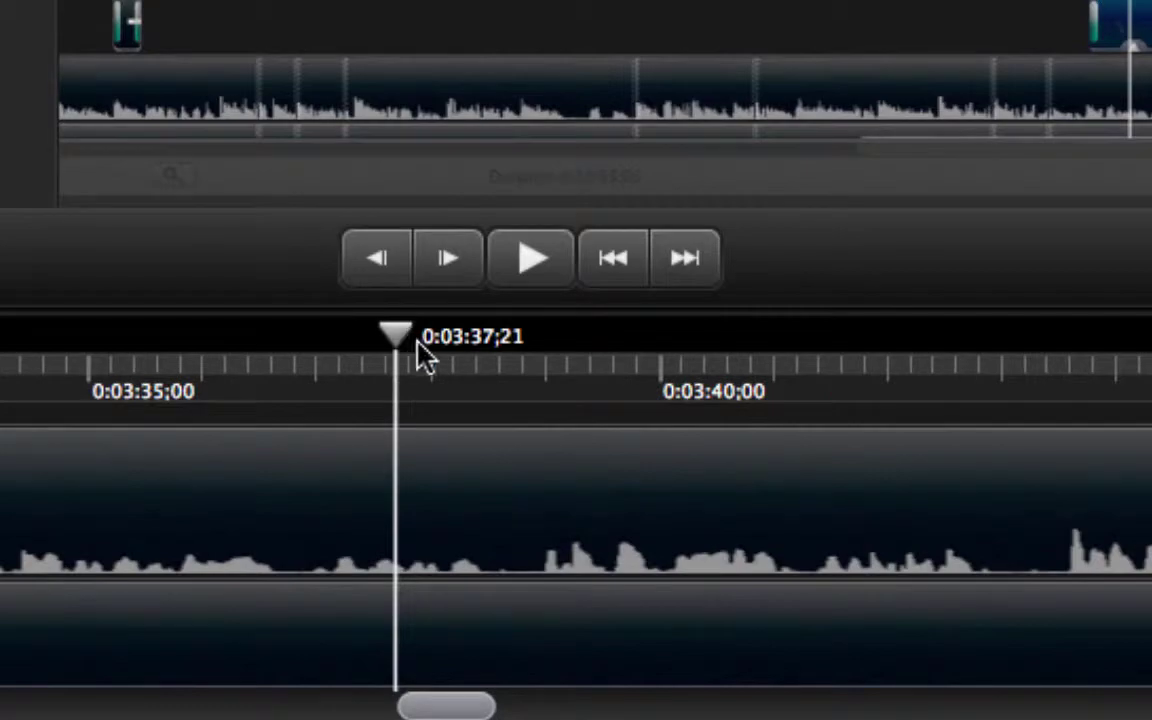
left_click_drag(405, 340, 525, 366)
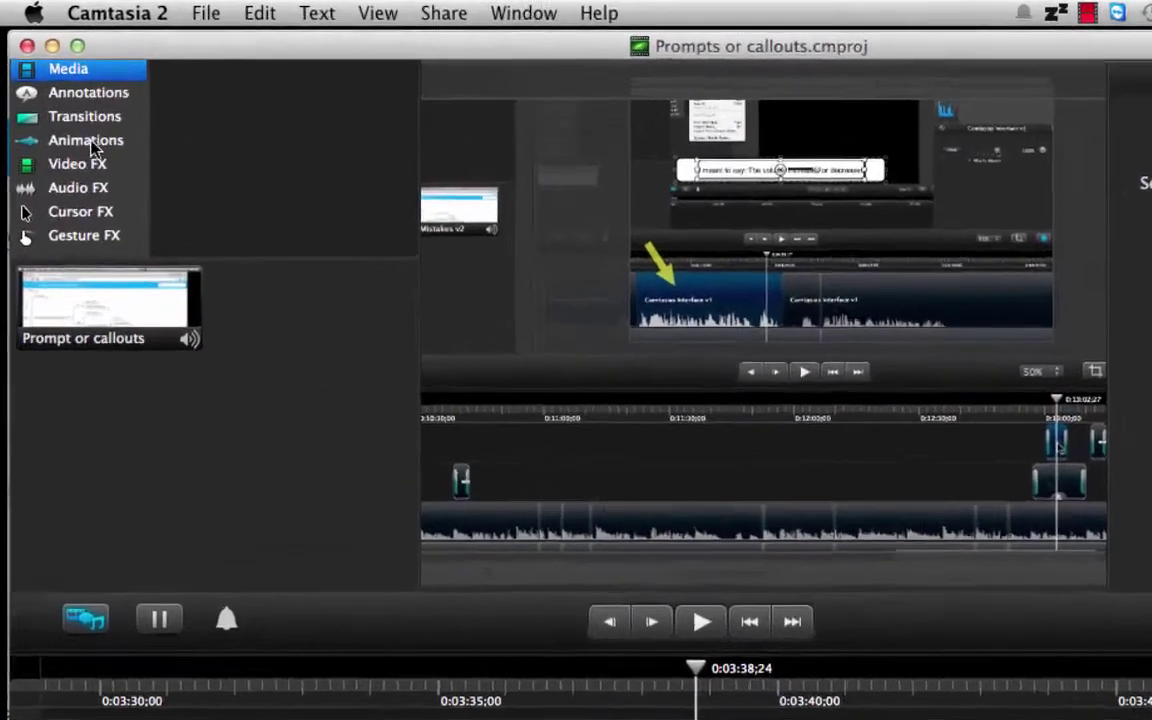
Show the Animations library with Zoom In, Fade In, SmartFocus and Custom presets
left_click(72, 118)
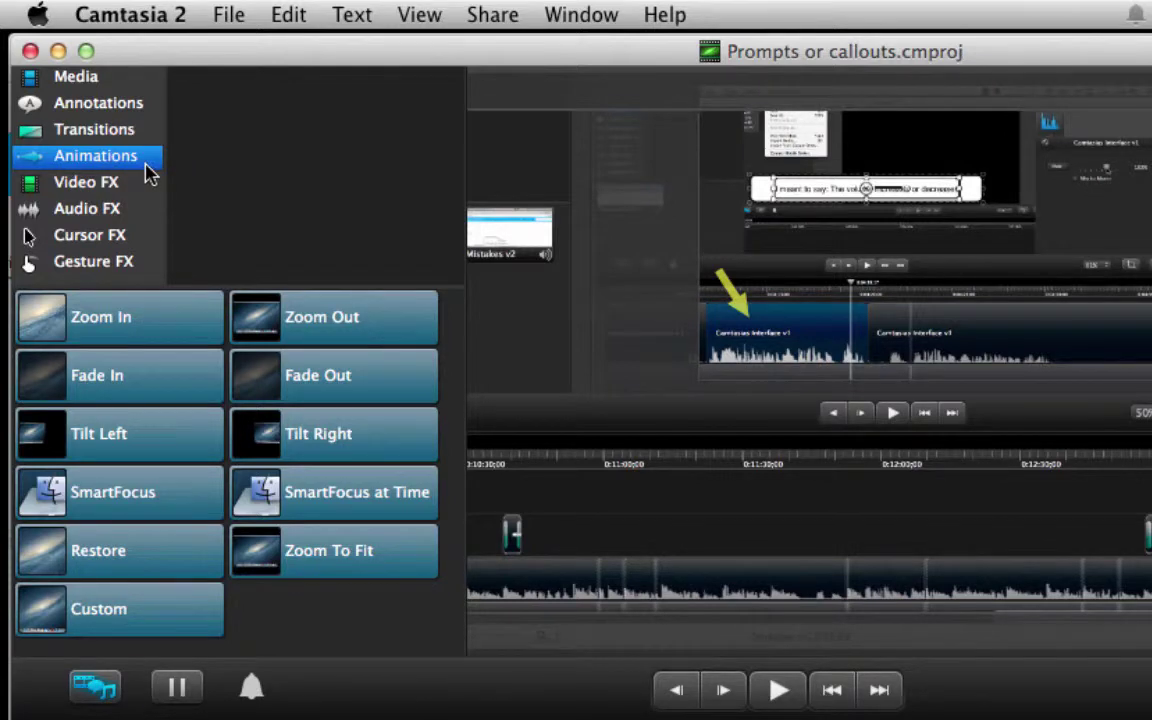
left_click(100, 700)
left_click(97, 702)
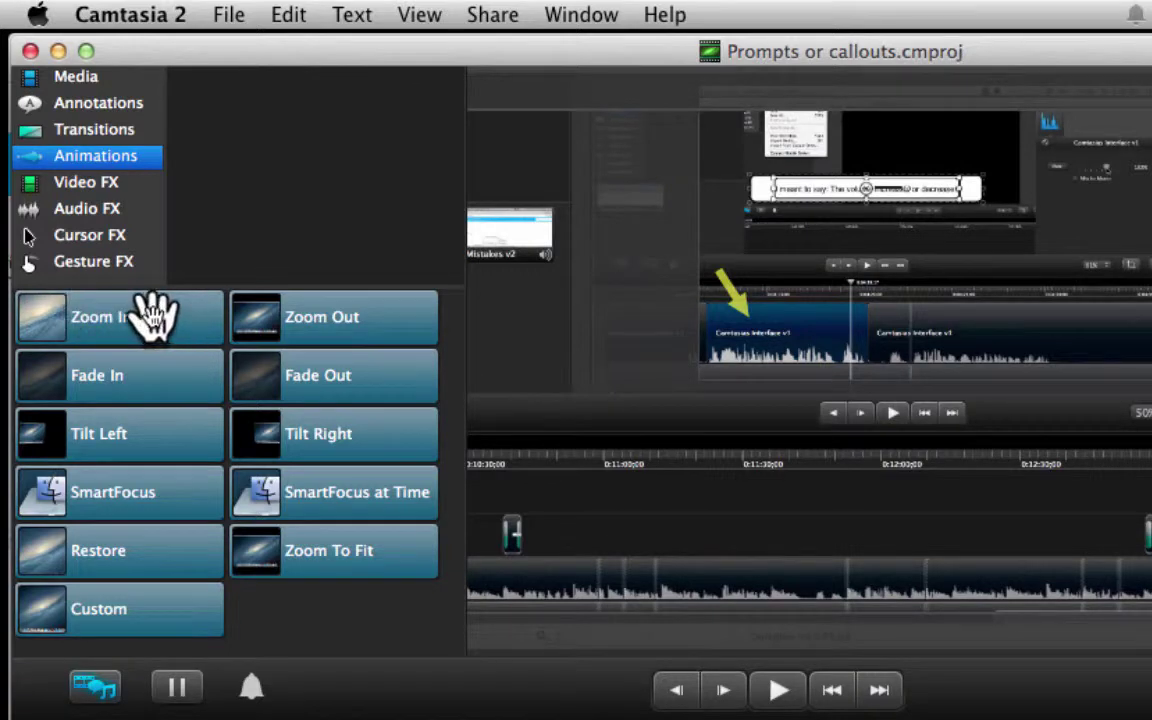
Drop a one-second Zoom In animation on the callout track ending at 0:03:38;24 and select it
mouse_move(112, 316)
left_click_drag(108, 316, 770, 667)
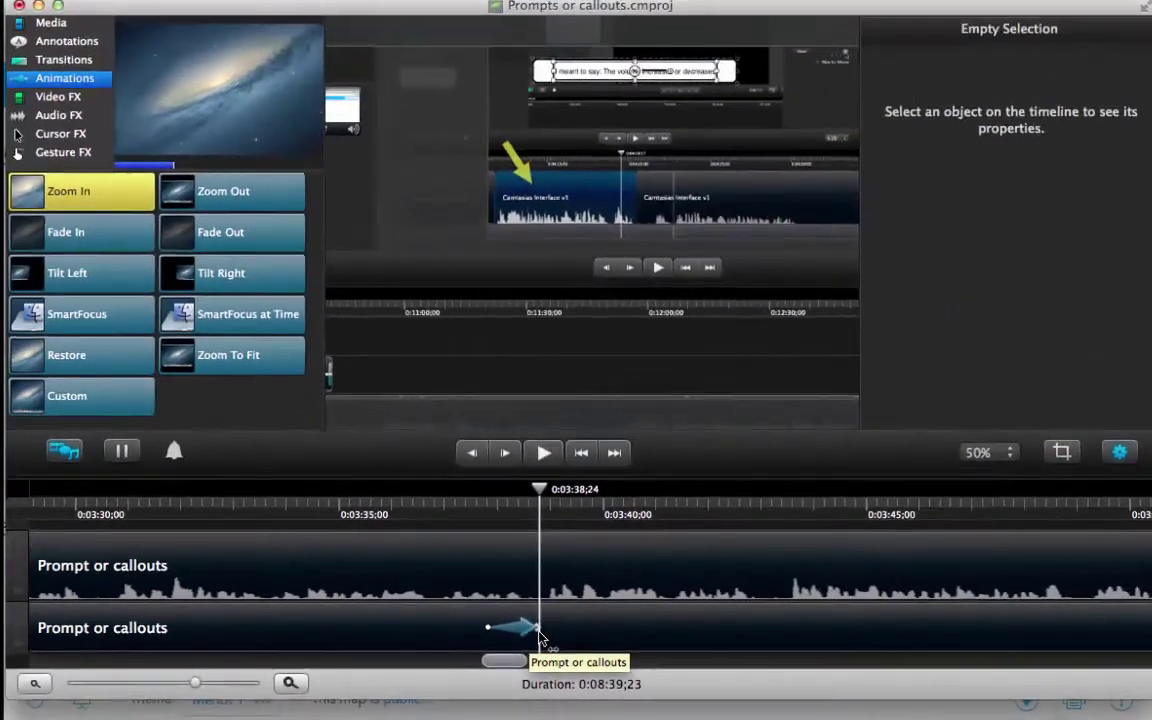
left_click(540, 636)
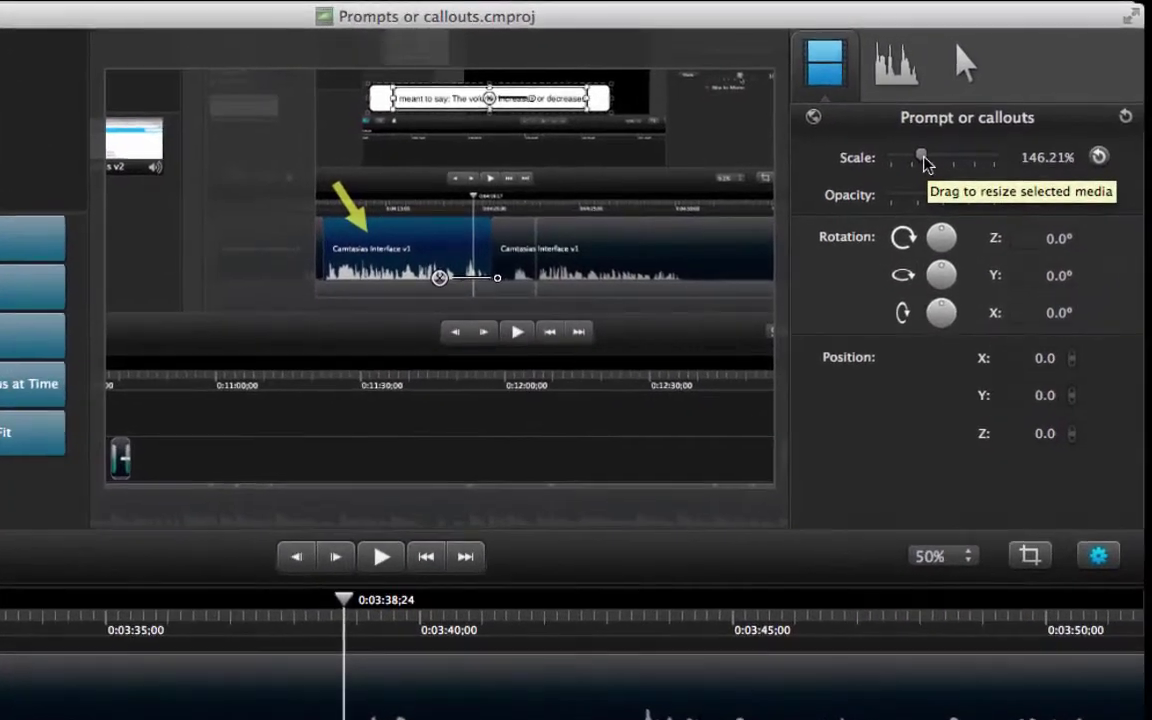
Set the Zoom In end scale to 177.09% and position it at X −204, Y −273
left_click_drag(1030, 130, 1025, 131)
left_click_drag(924, 163, 960, 163)
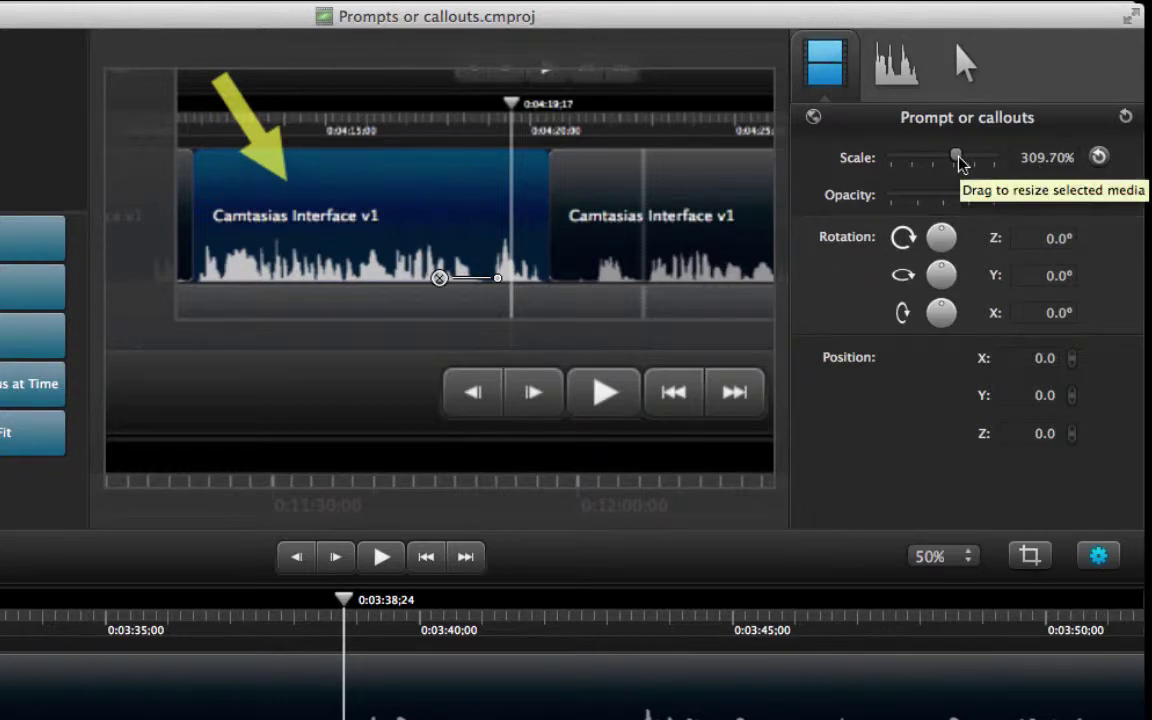
left_click_drag(957, 165, 938, 168)
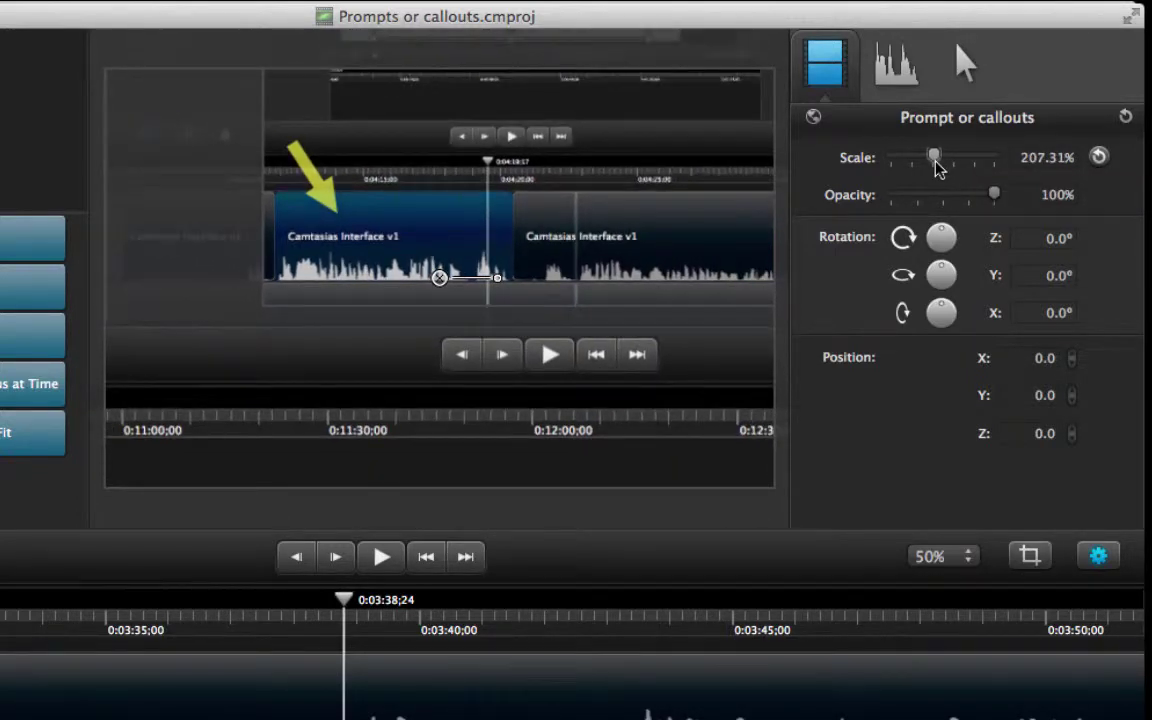
left_click_drag(938, 168, 928, 163)
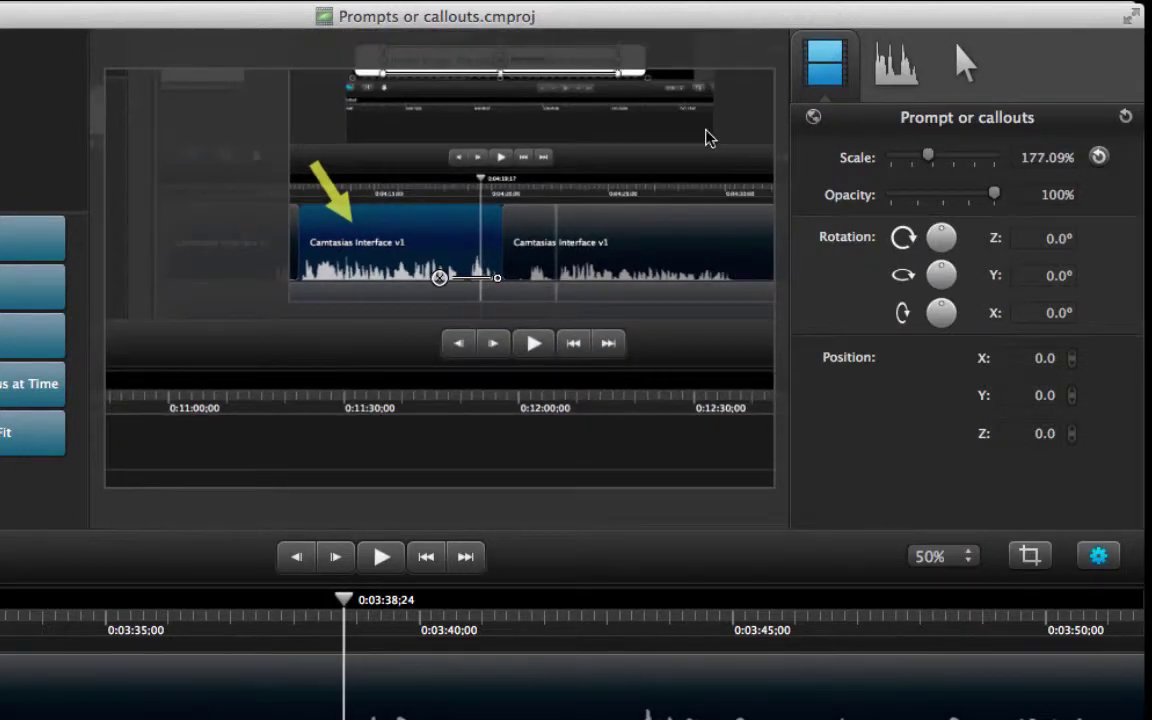
left_click_drag(702, 140, 578, 289)
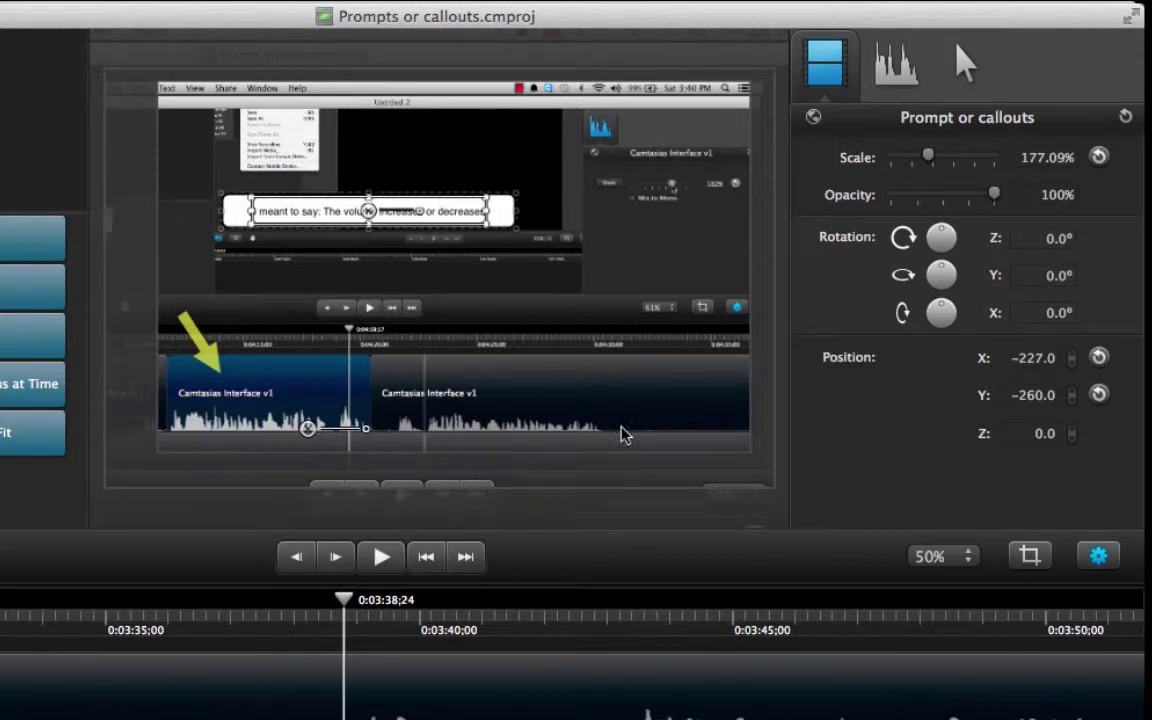
mouse_move(623, 257)
left_mouse_down()
mouse_move(648, 250)
mouse_move(641, 263)
left_mouse_up()
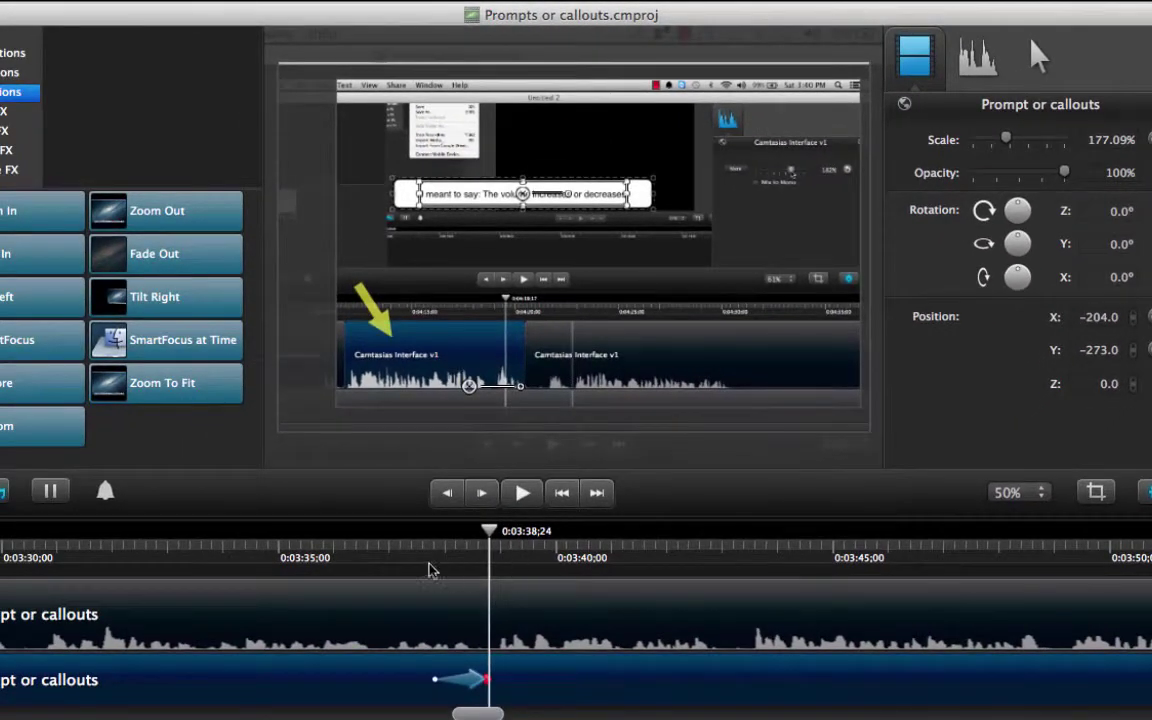
left_click(338, 556)
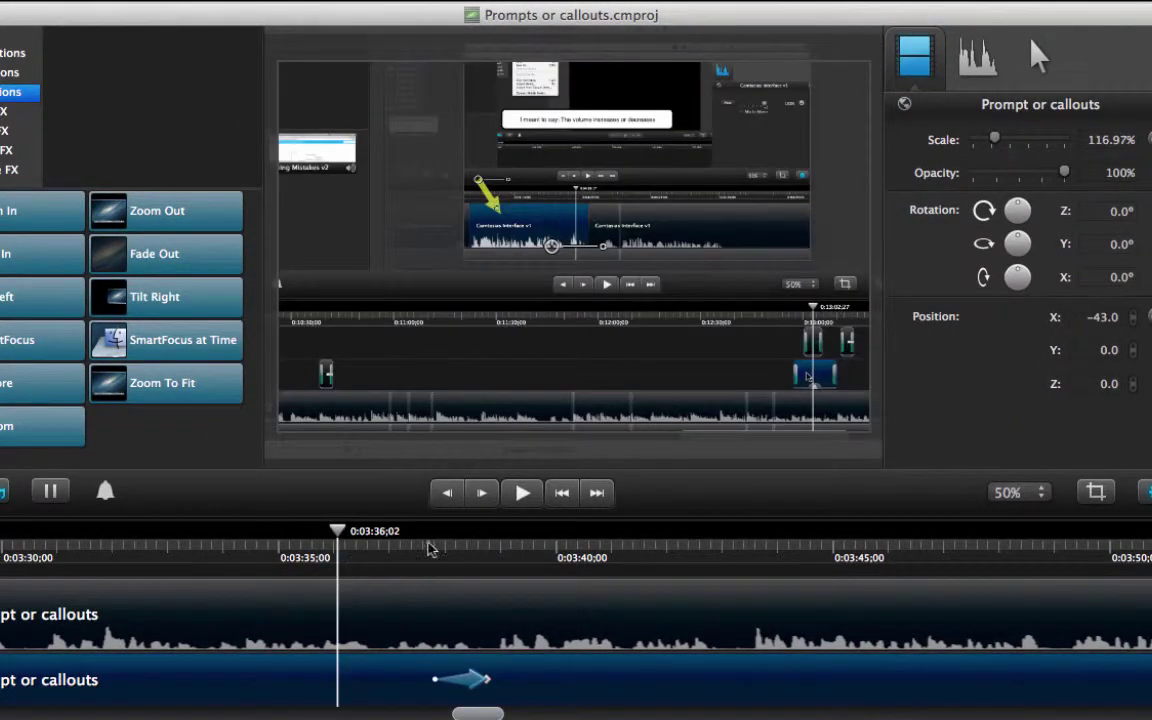
left_click(522, 500)
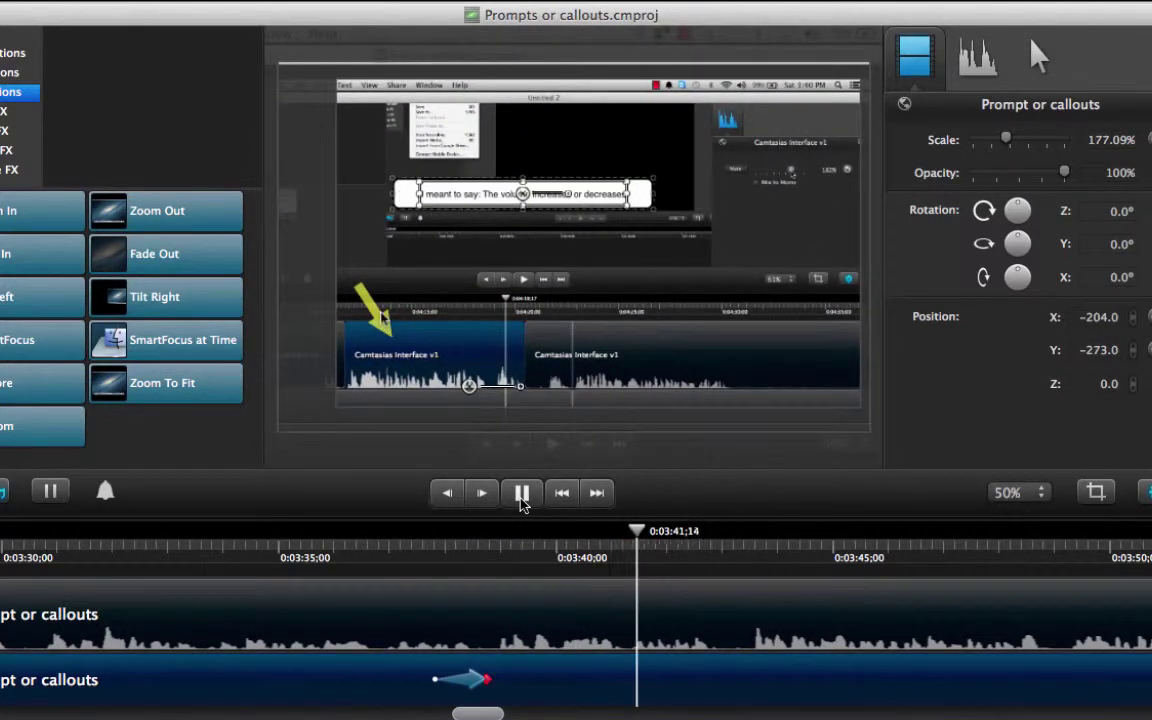
left_click(522, 500)
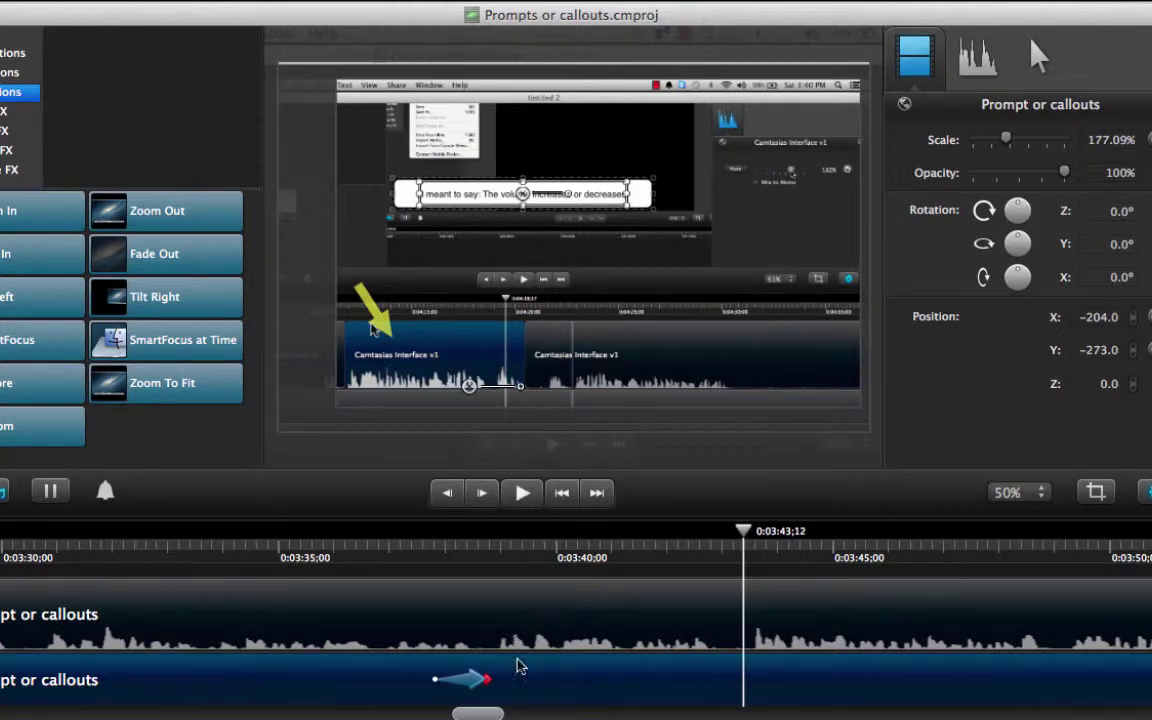
Place a Zoom Out animation after the Zoom In, ending at 0:03:43;04, and select it
left_click_drag(745, 540, 731, 548)
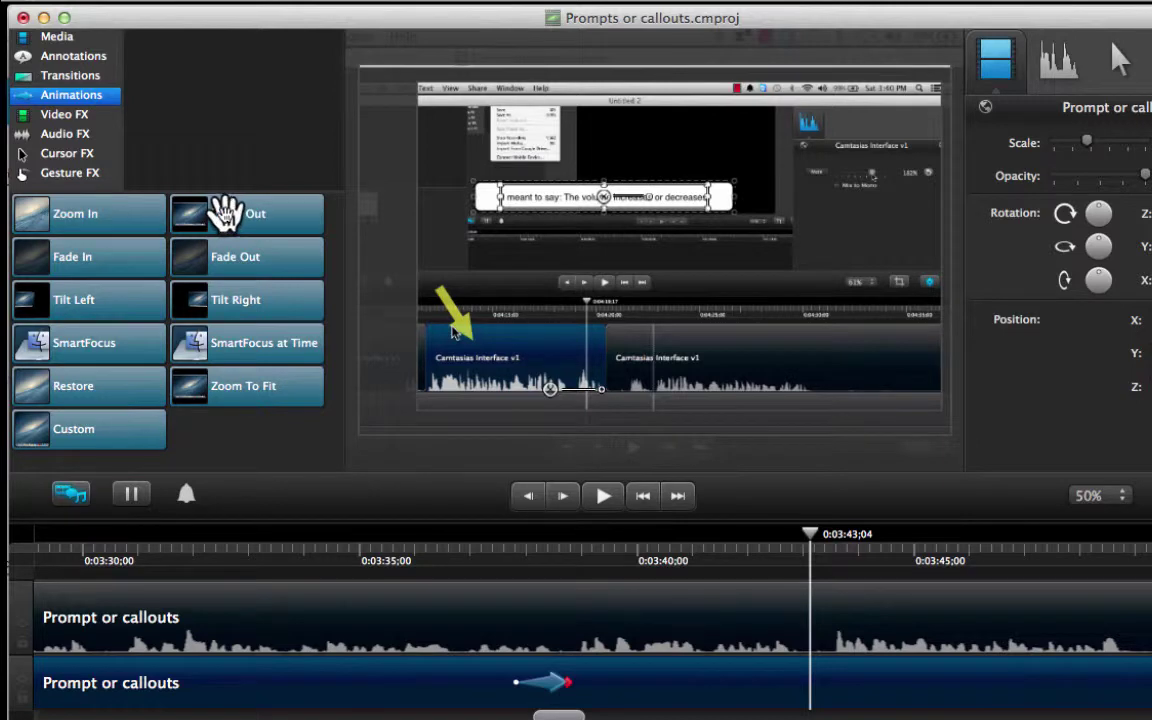
left_click_drag(225, 212, 822, 705)
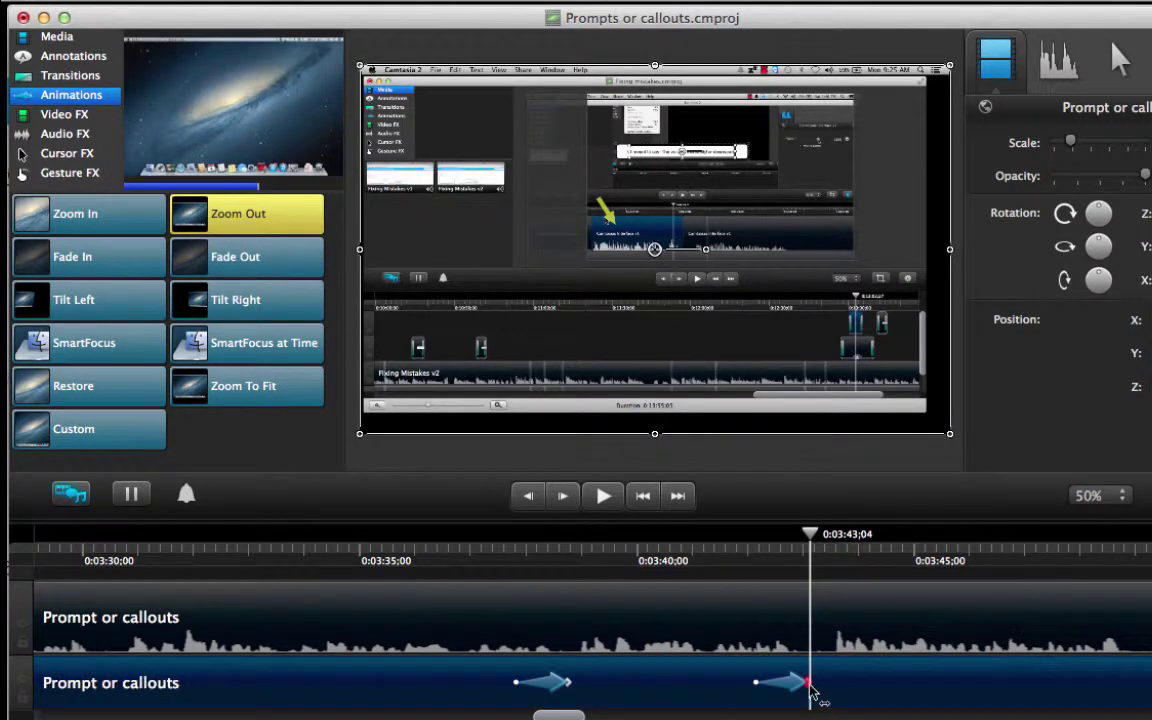
left_click(813, 690)
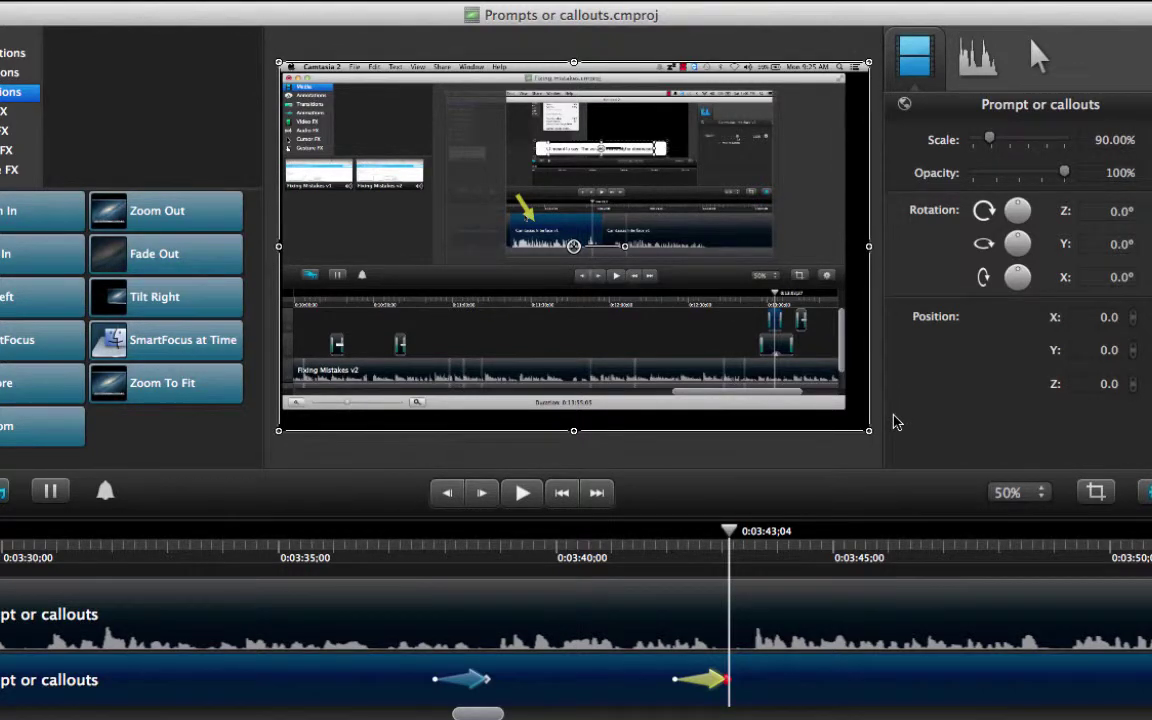
left_click(390, 548)
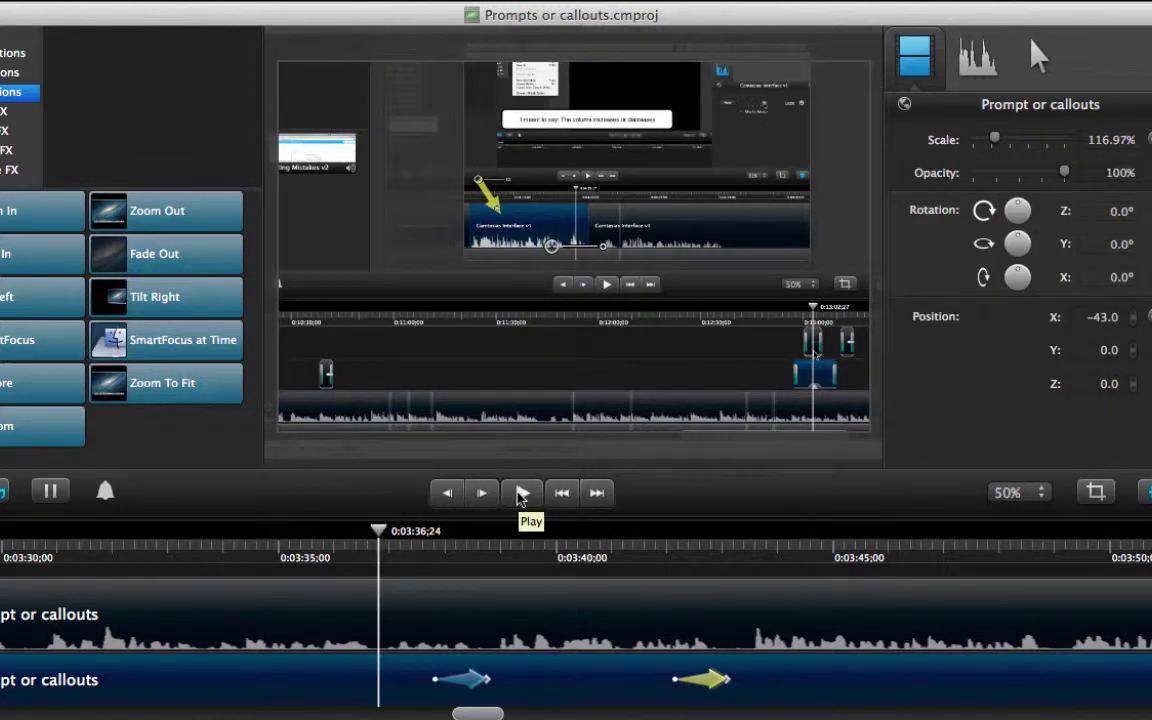
left_click(521, 494)
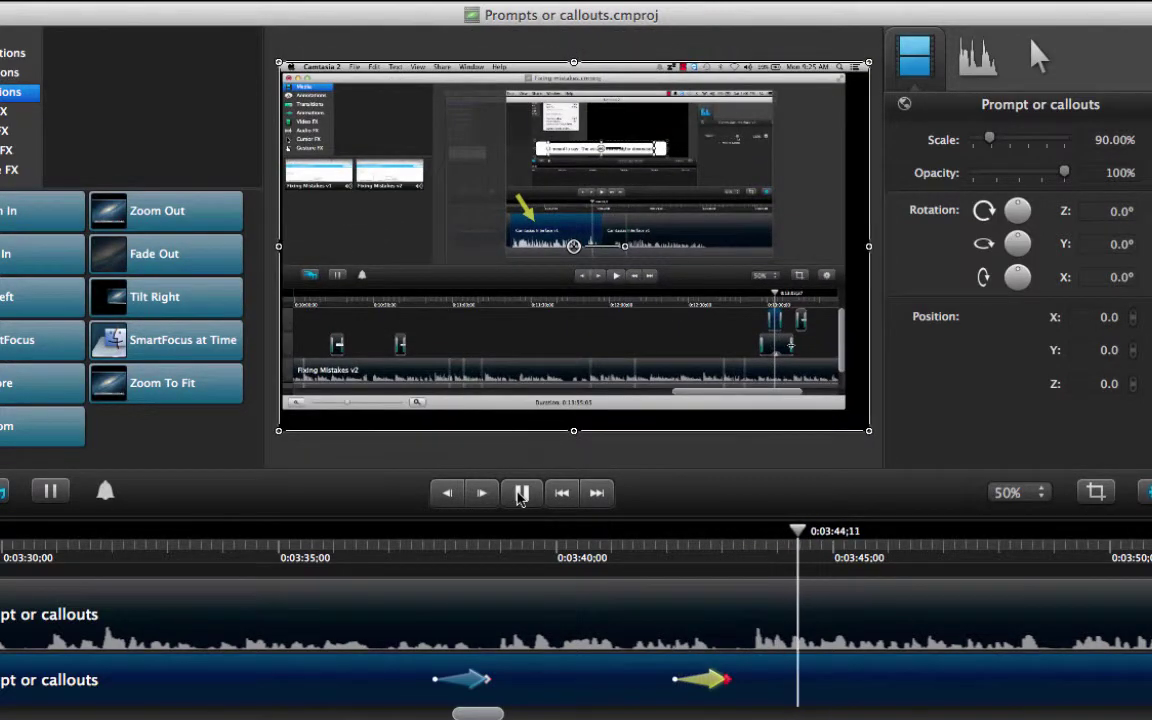
left_click(520, 494)
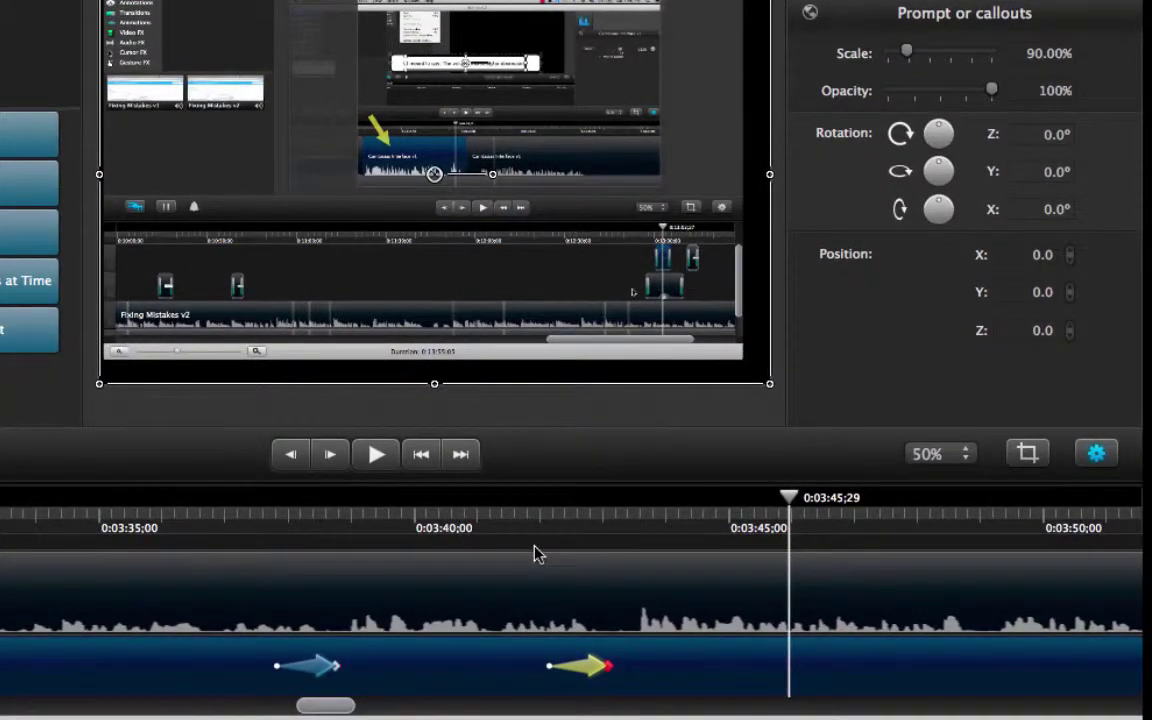
Slide the zoom-out animation, then replay the zoom and pause at 0:03:42;18
left_click(589, 534)
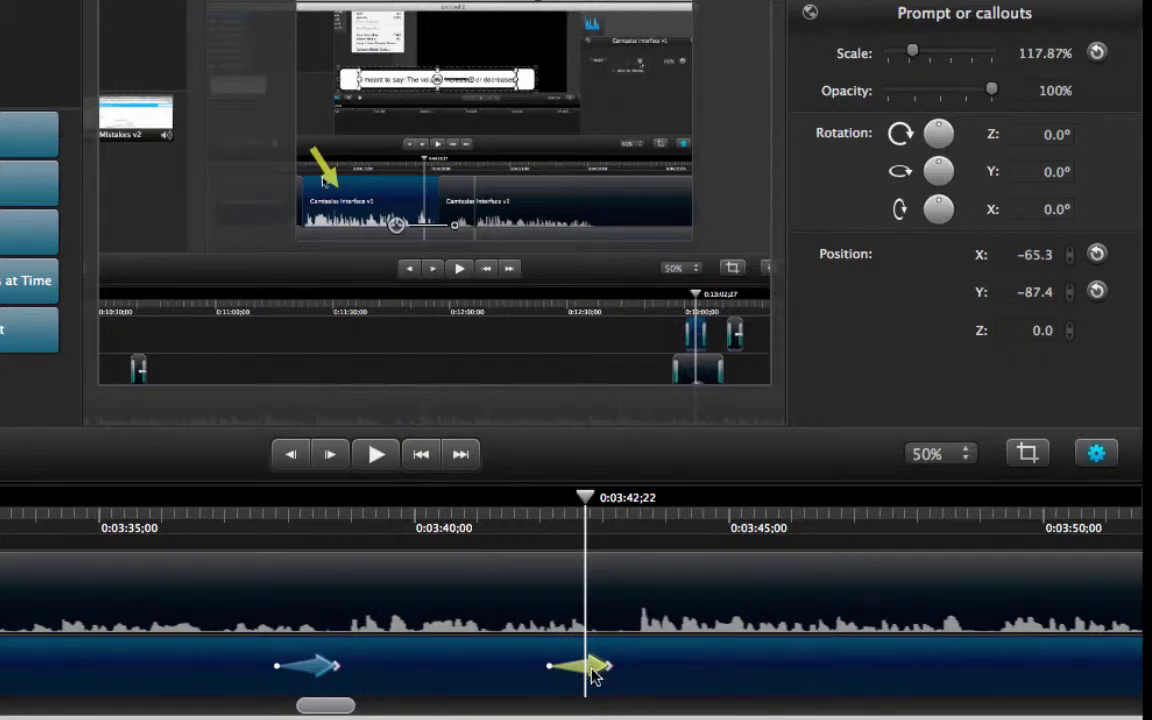
left_click_drag(597, 675, 509, 674)
left_click(406, 530)
left_click(377, 466)
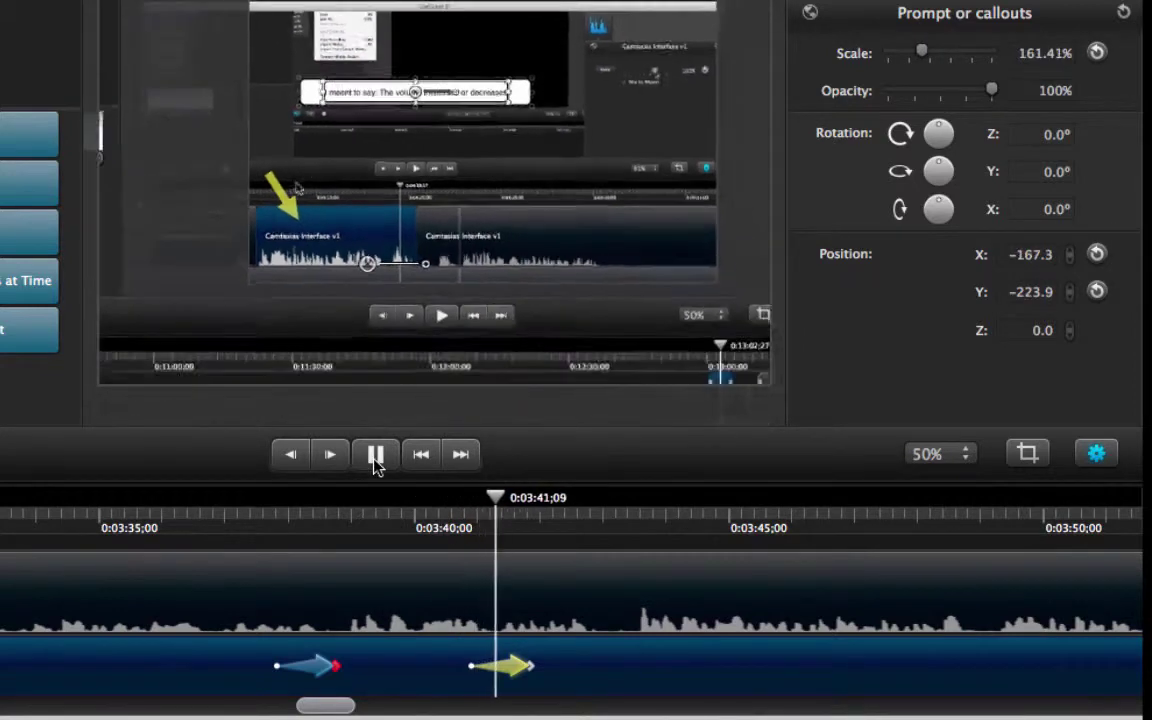
left_click(377, 466)
Align the zoom-out animation's start with the playhead at 0:03:42;18
left_click_drag(522, 676, 733, 697)
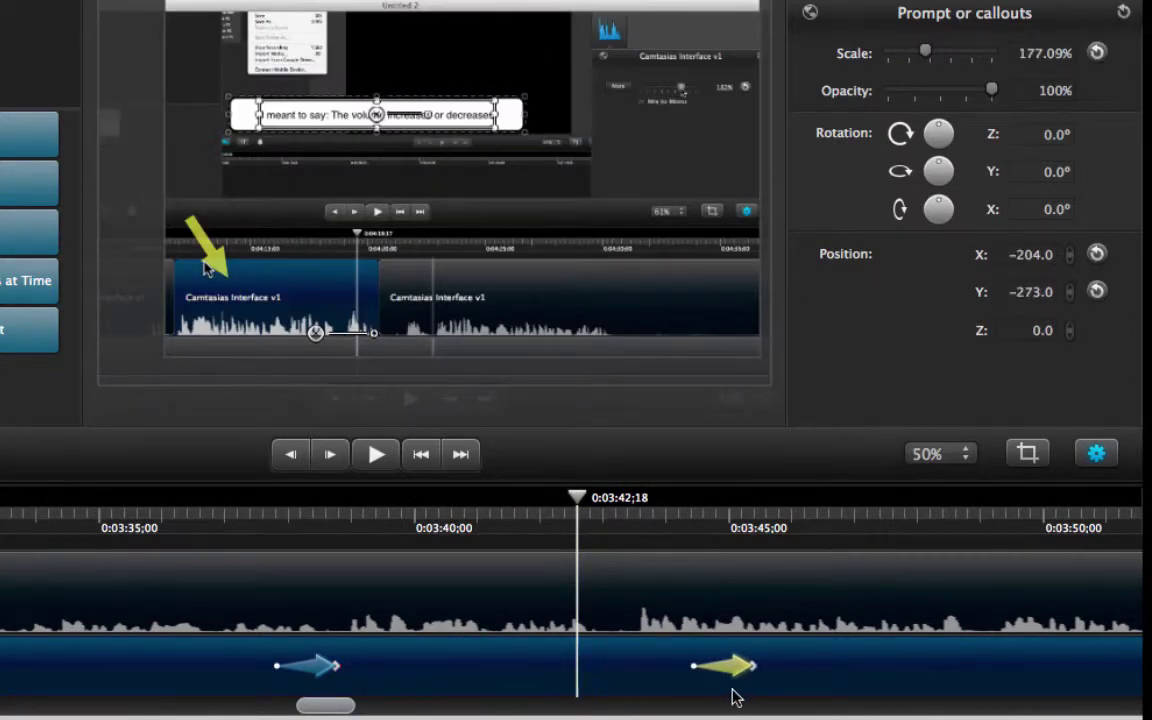
left_click_drag(730, 672, 625, 668)
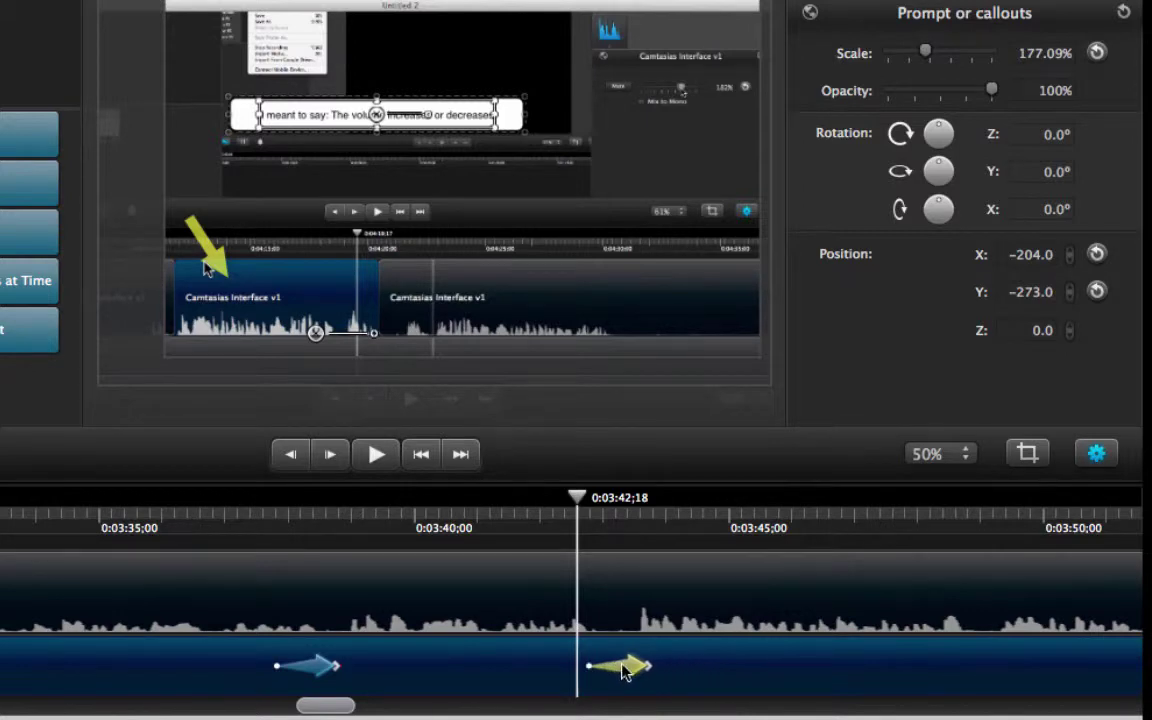
left_click(318, 678)
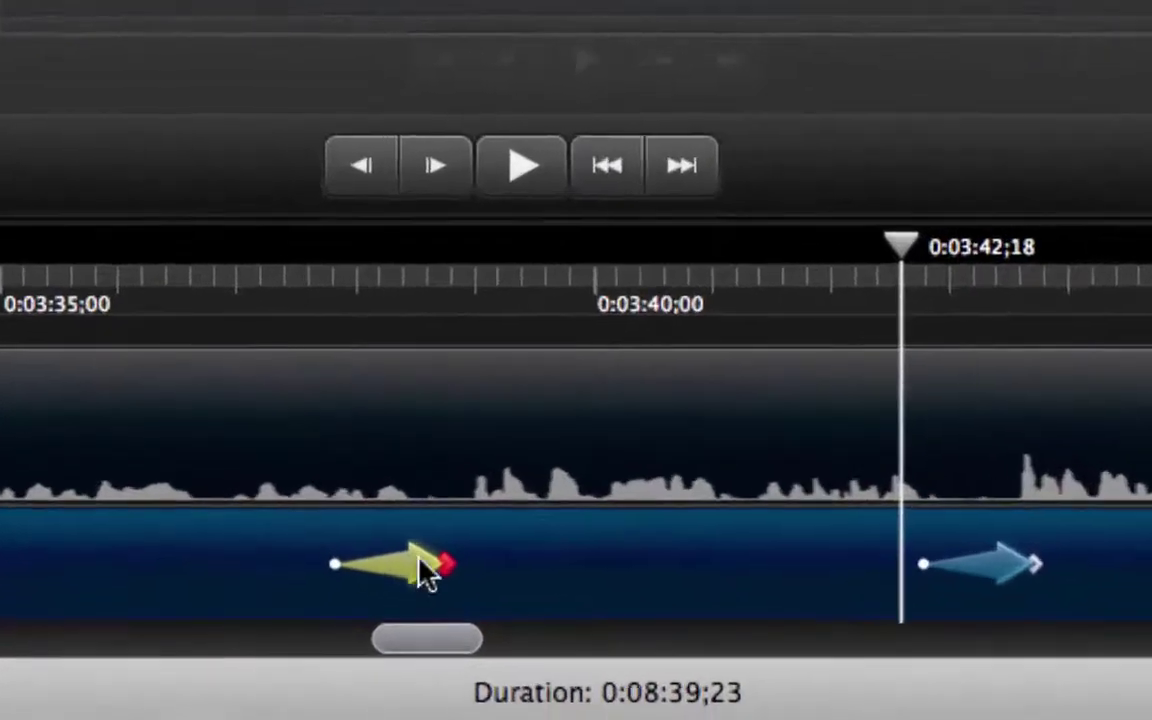
Stretch the zoom-in animation to end at 0:03:42;08, up to the zoom-out
left_click(335, 667)
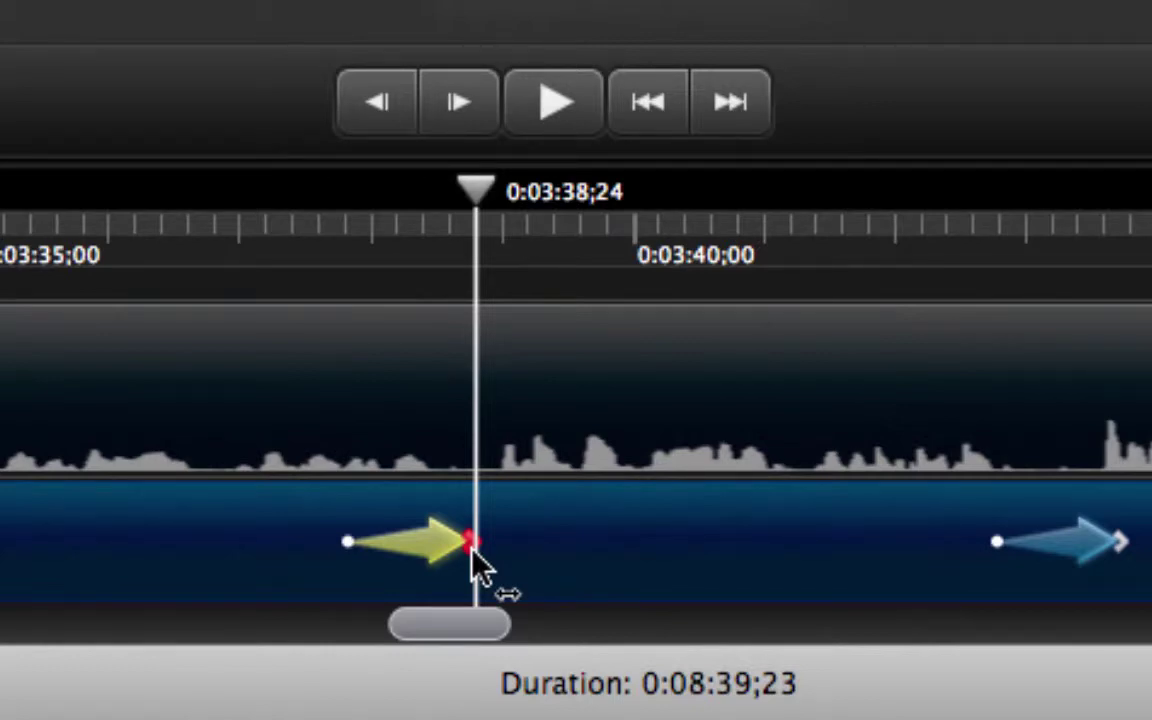
left_click(473, 565)
left_click_drag(473, 553, 926, 590)
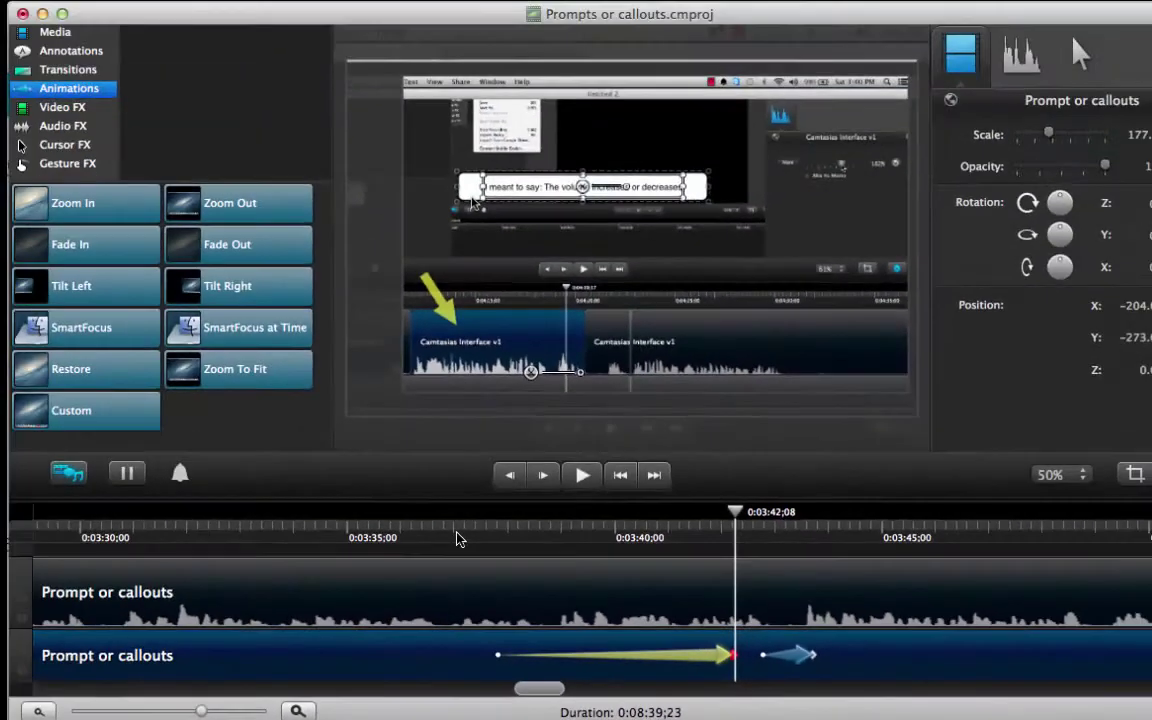
left_click(458, 539)
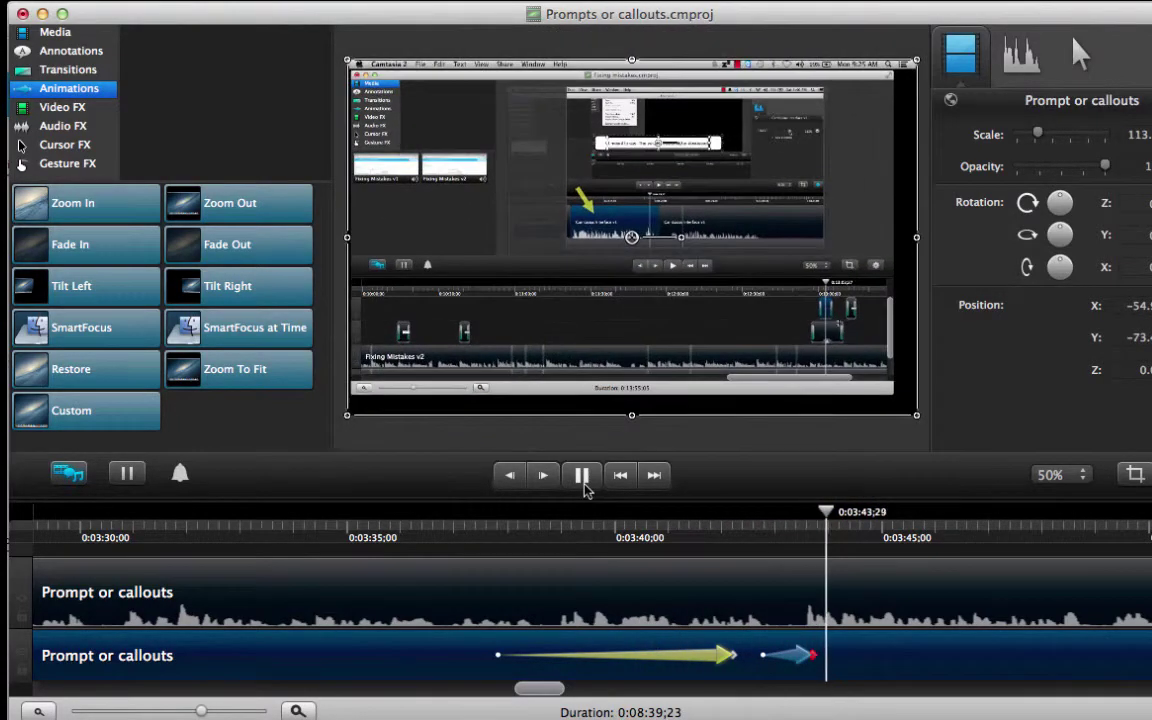
Lengthen the zoom-out animation to end near 0:03:48 and preview both zoom animations
key("space")
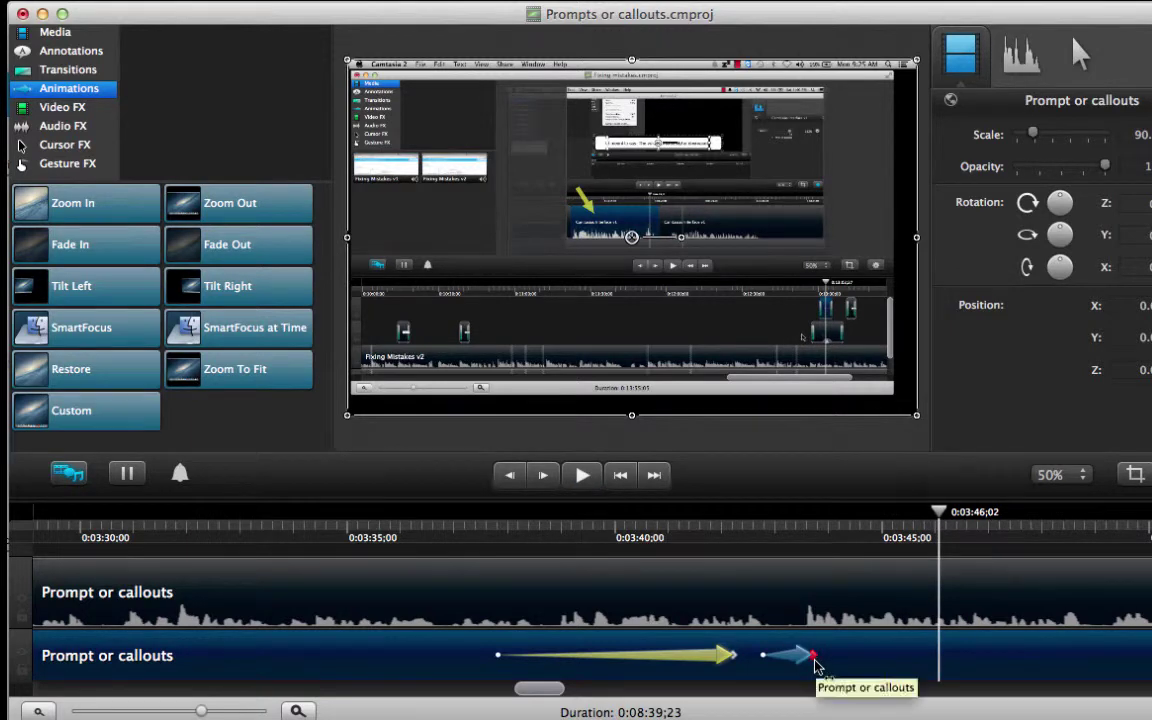
left_click_drag(815, 665, 1050, 675)
left_click_drag(965, 663, 937, 667)
left_click(452, 537)
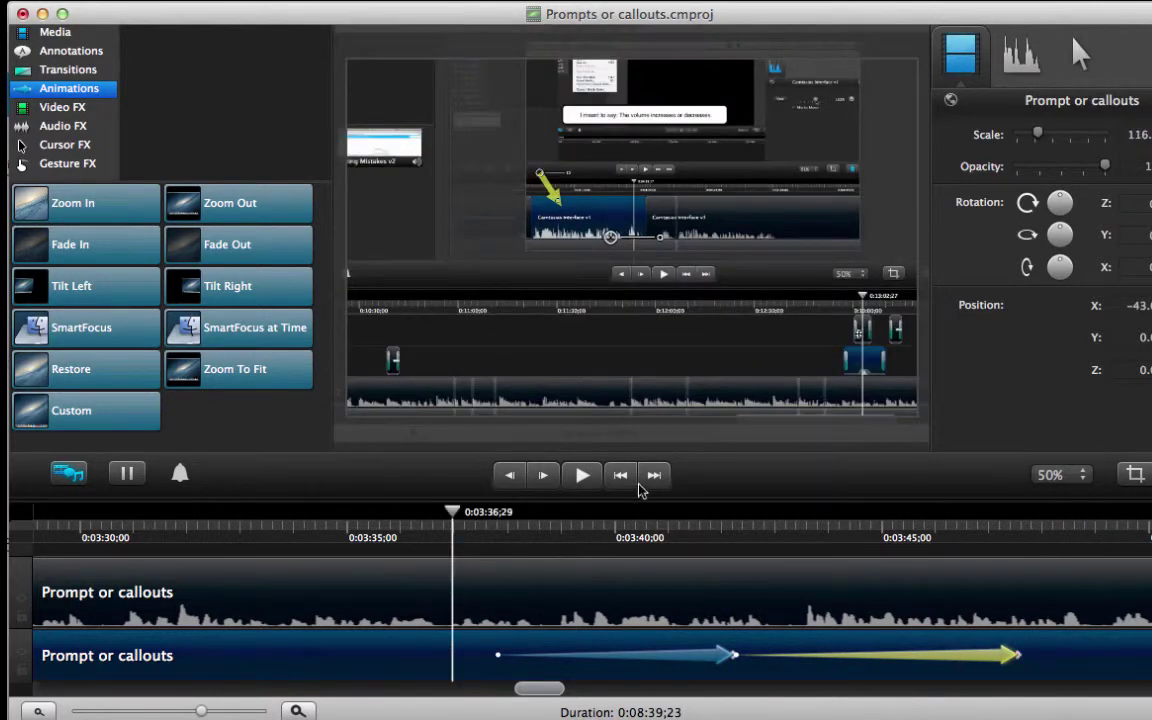
left_click(583, 476)
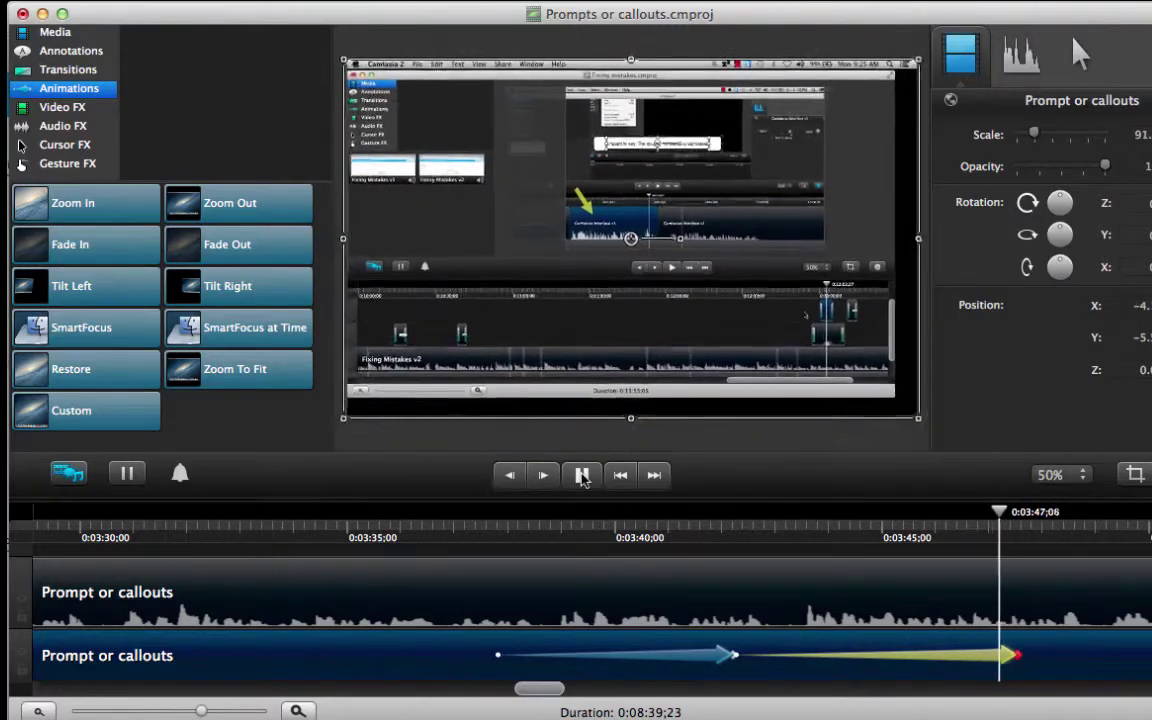
left_click(582, 476)
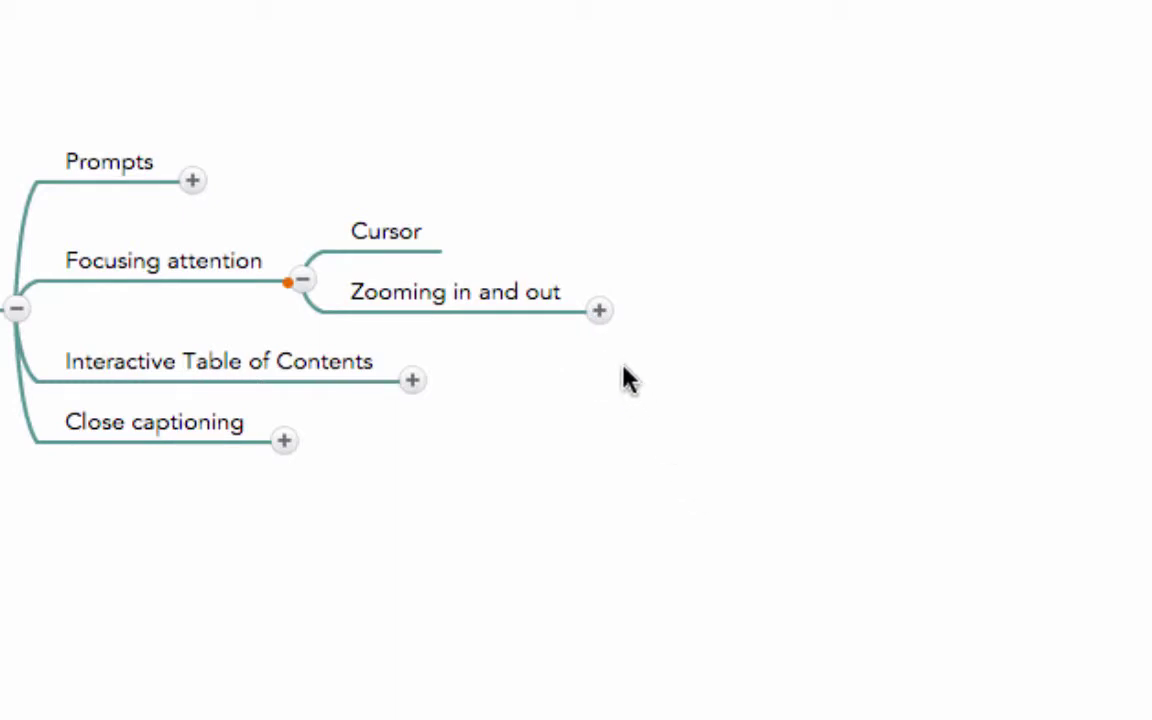
Expand the 'Zooming in and out' node to reveal its Compression and file size subtopic
left_click(599, 310)
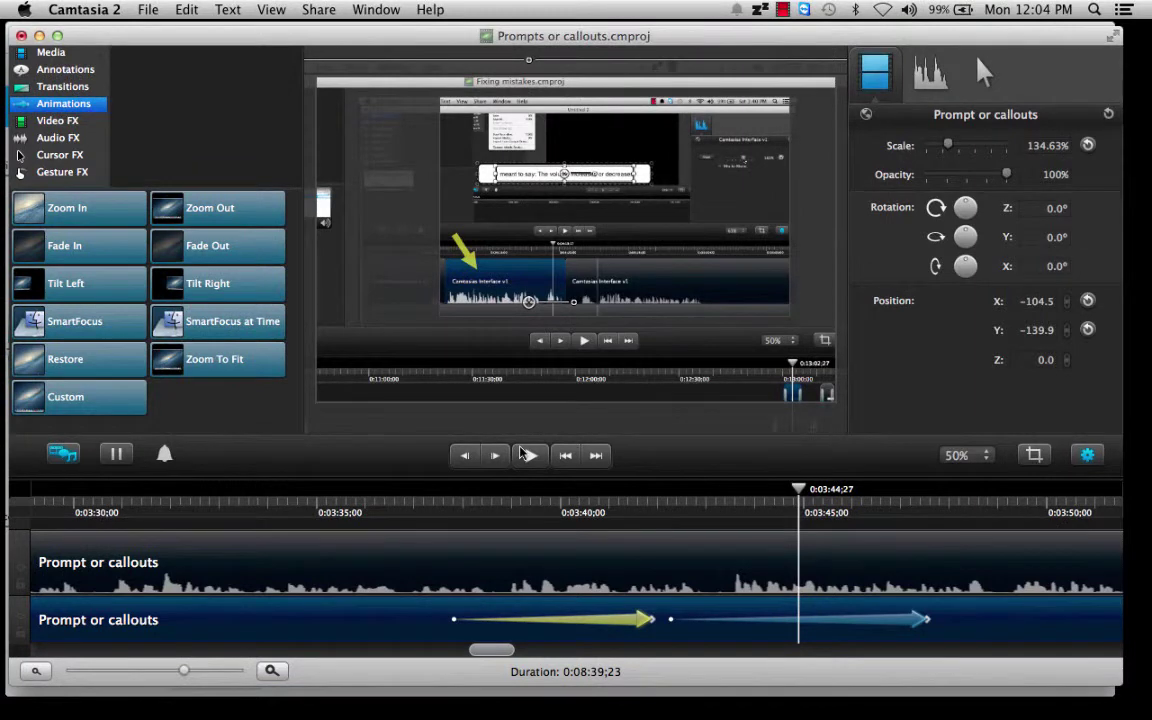
Add a short Zoom In animation at 0:03:35;22 on the callout track
left_click(352, 512)
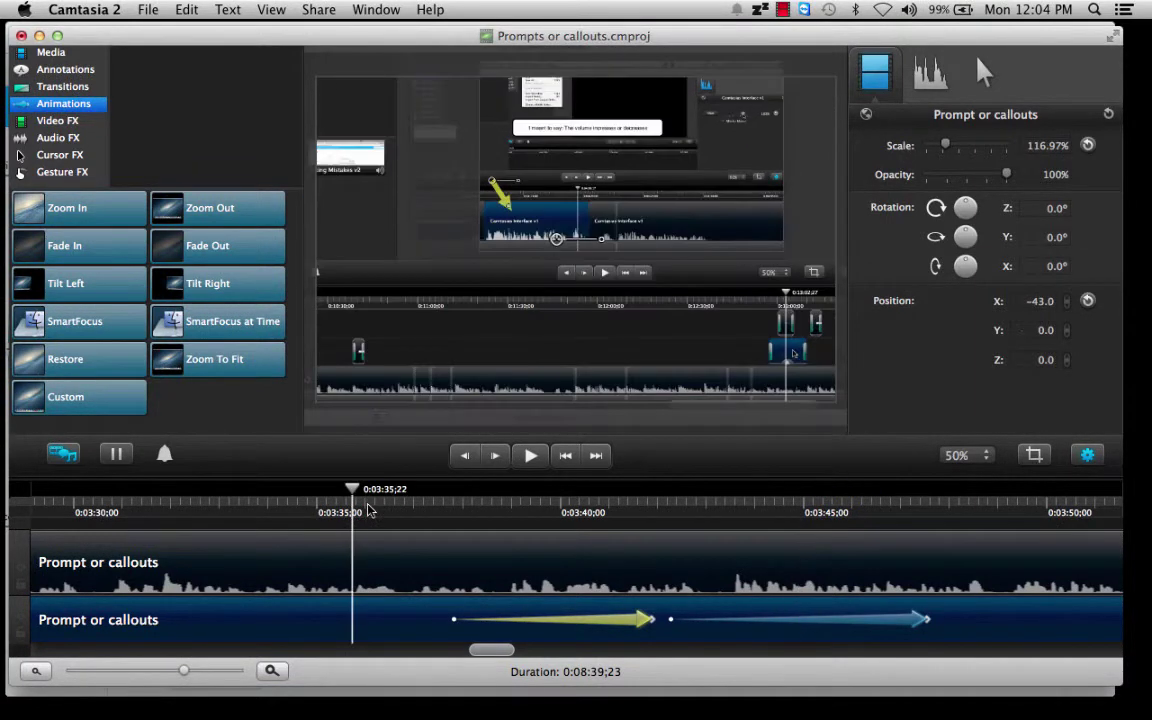
left_click(75, 207)
left_click_drag(80, 212, 388, 634)
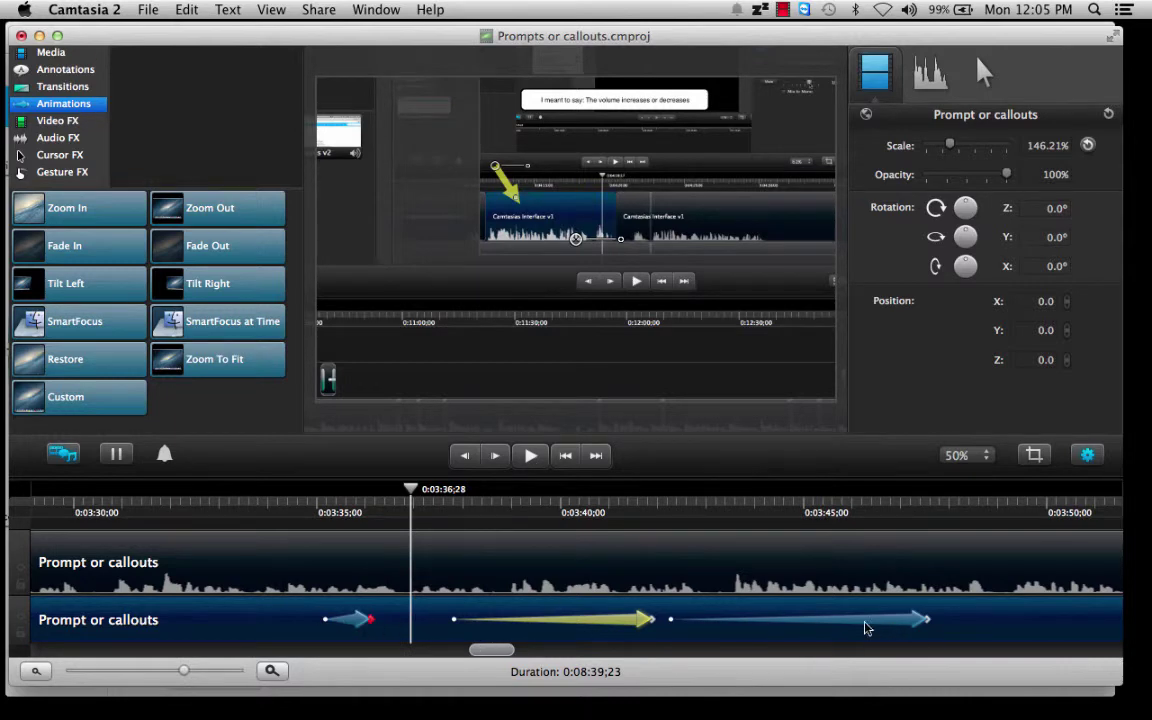
left_click(148, 9)
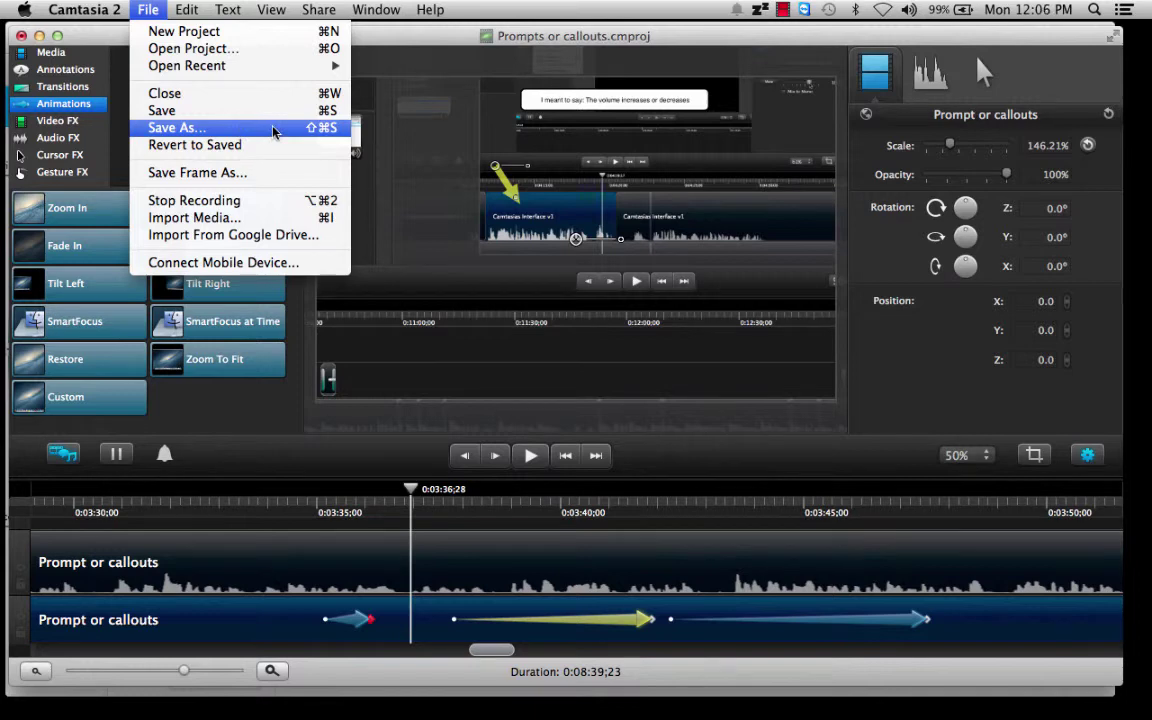
Dismiss the save options unsaved and select the first and middle zoom animations
left_click(650, 415)
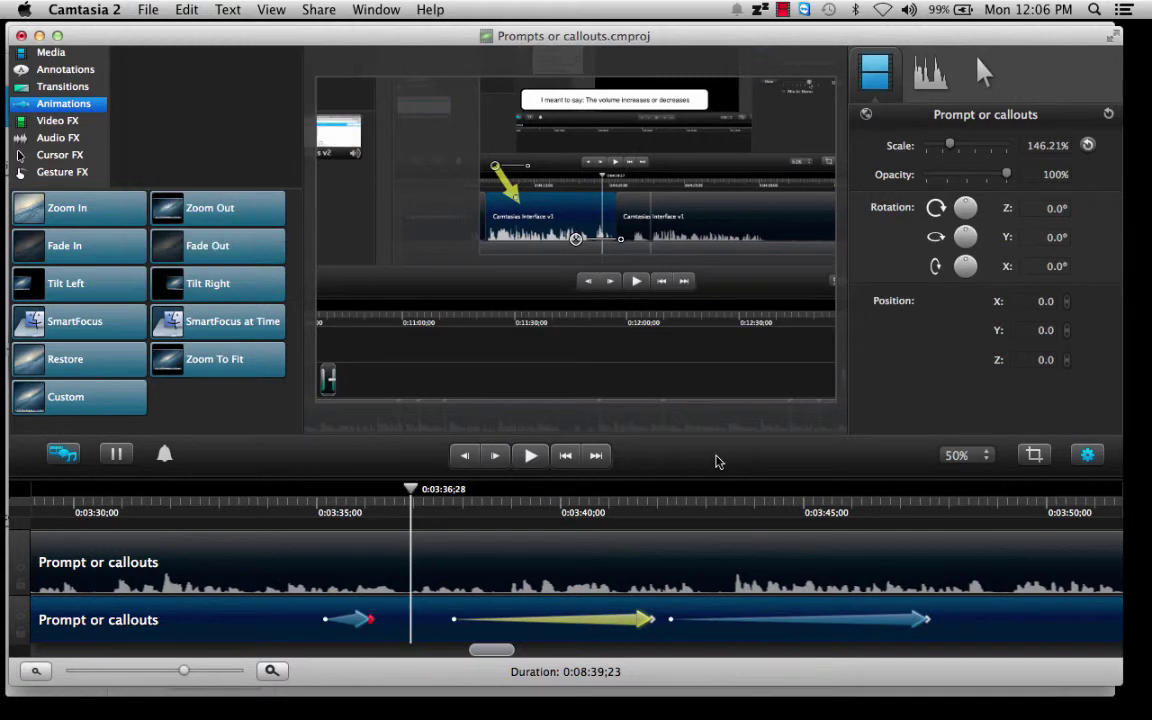
left_click(357, 621)
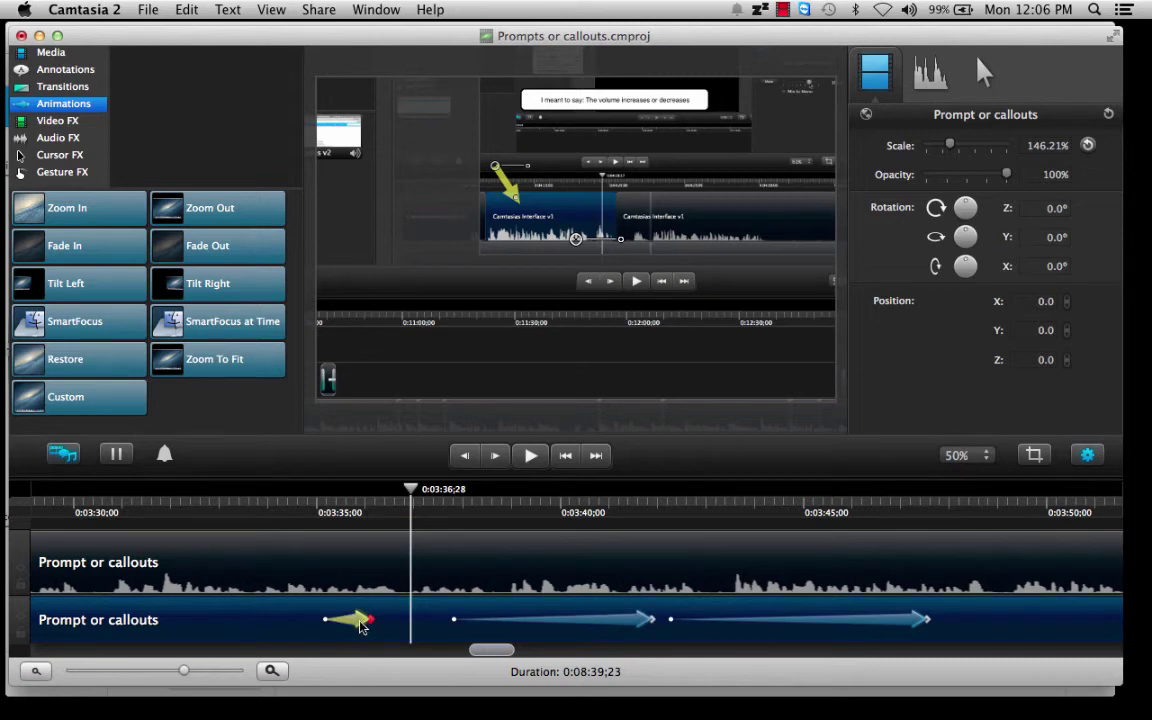
left_click(610, 620)
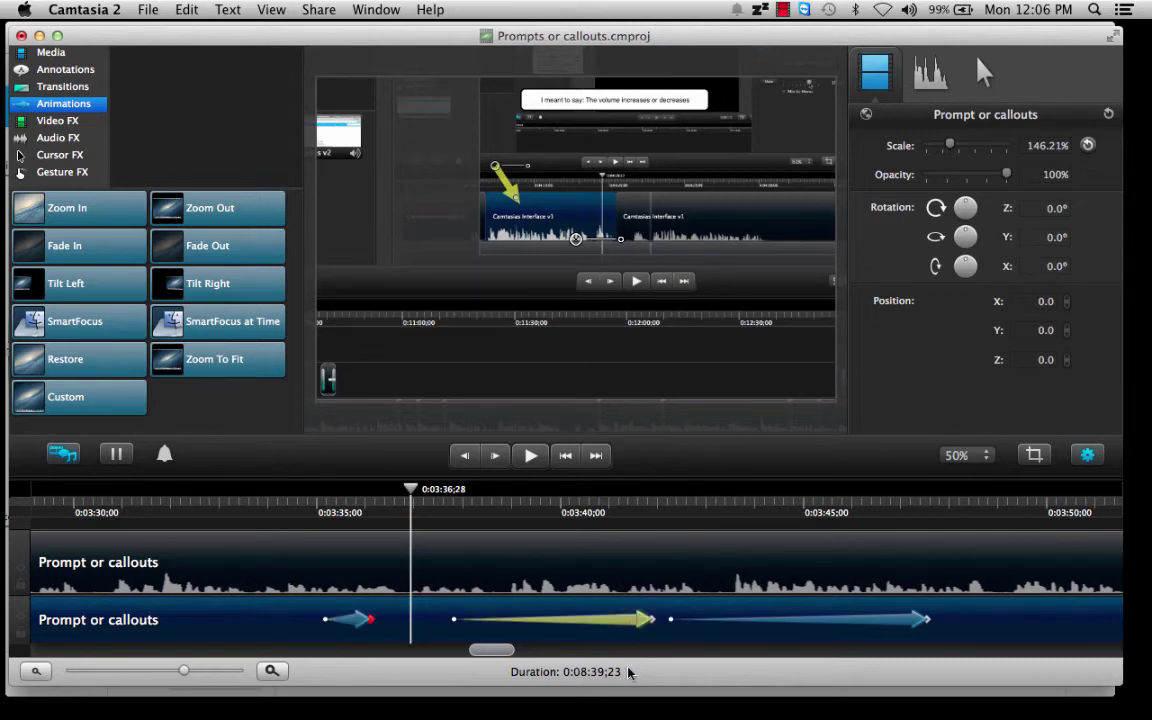